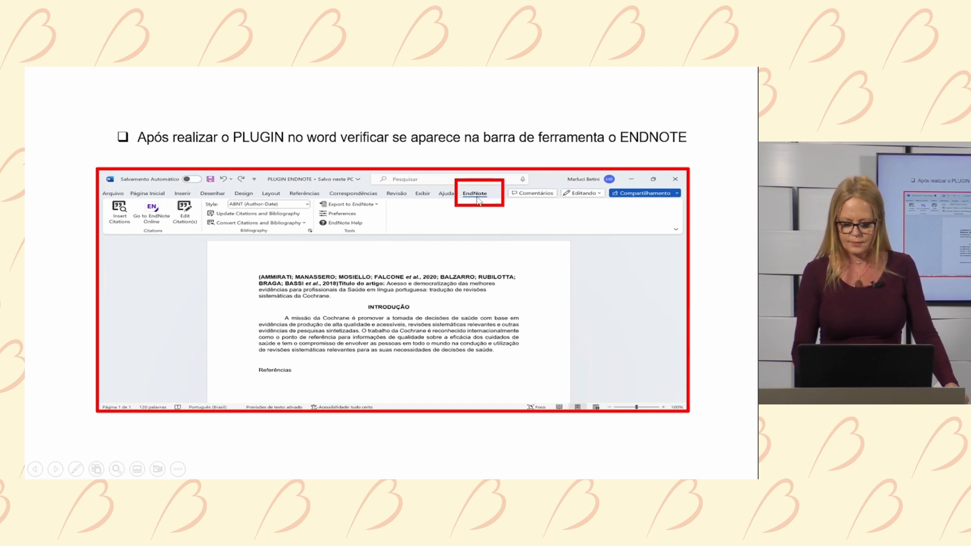
# - Advance the slideshow to the 'Clique em PREFERENCES' slide
pyautogui.click(478, 201)
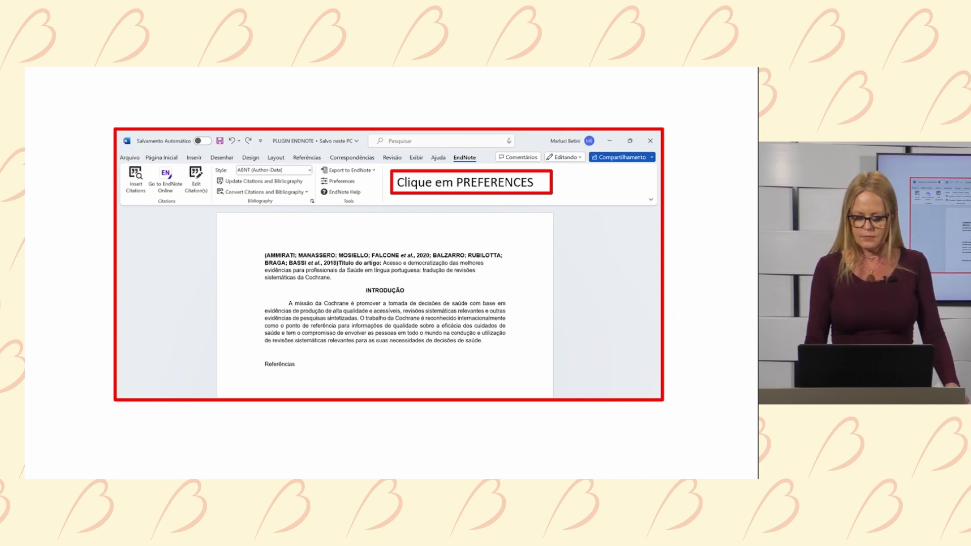
# - Step past the Preferences and EndNote Online login slides to the Word introduction slide
pyautogui.press('Right')
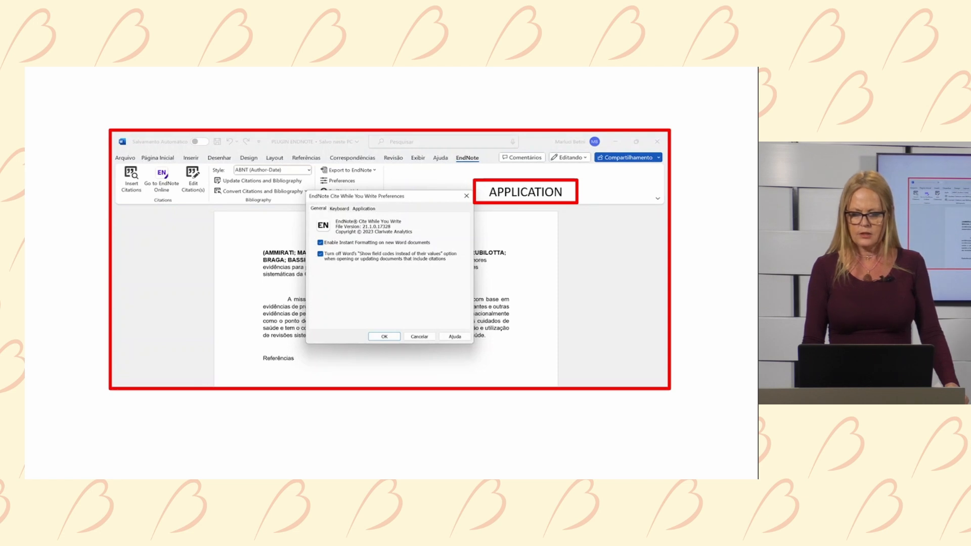
pyautogui.press('Right')
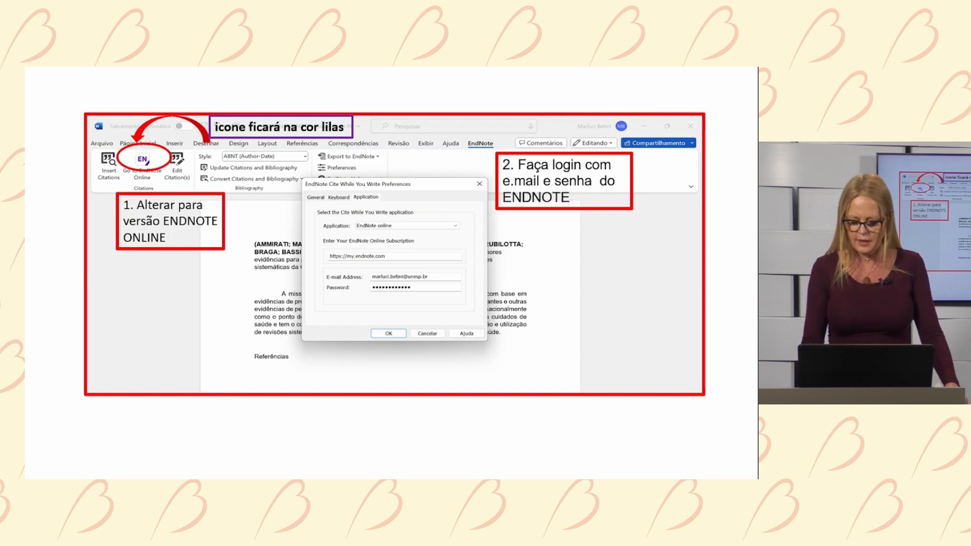
pyautogui.press('Right')
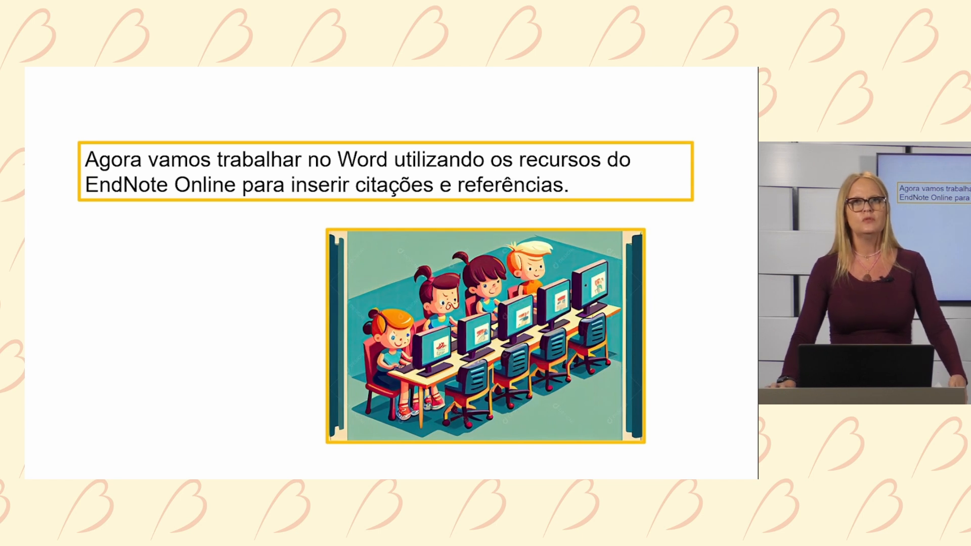
# - End the slideshow, bring up the PLUGIN ENDNOTE document, then switch to EndNote Online in Chrome
pyautogui.rightClick(226, 183)
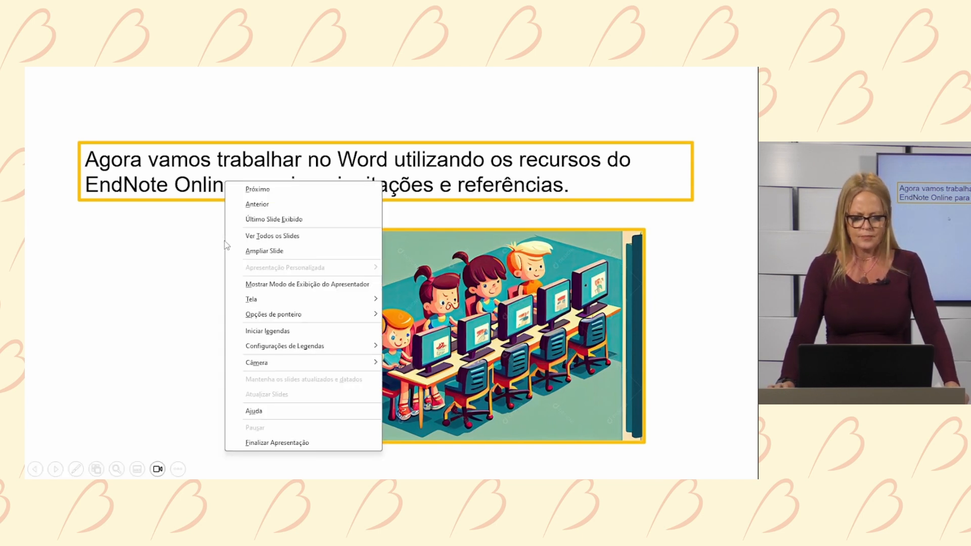
pyautogui.click(298, 444)
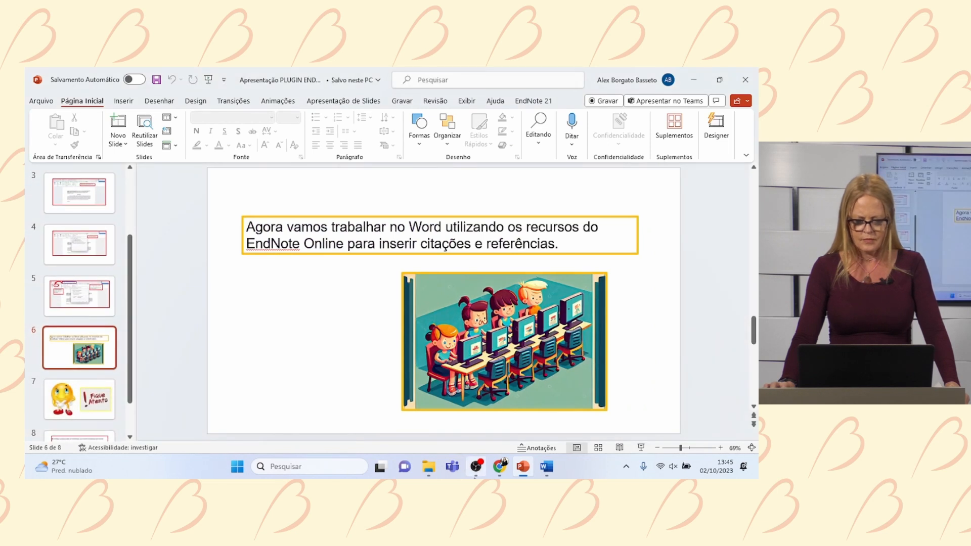
pyautogui.click(546, 467)
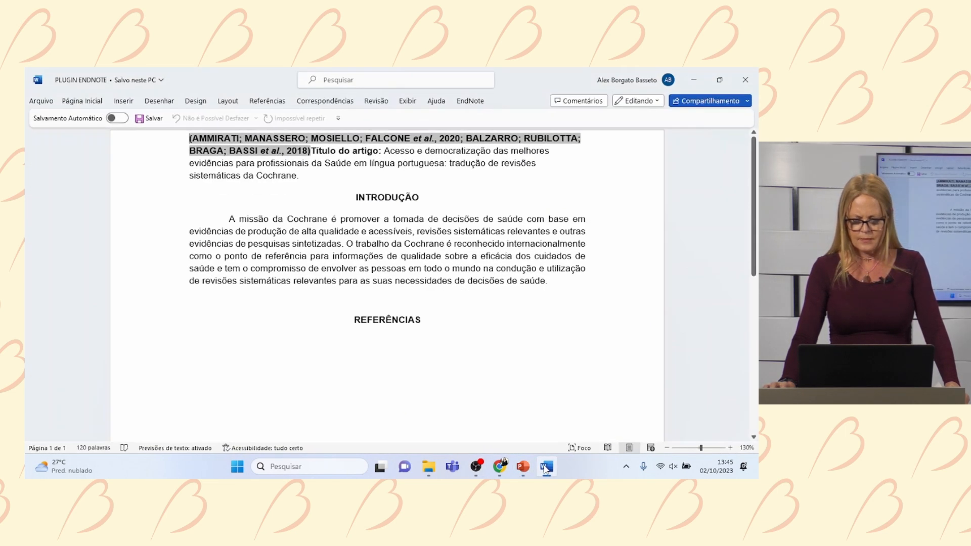
pyautogui.click(499, 468)
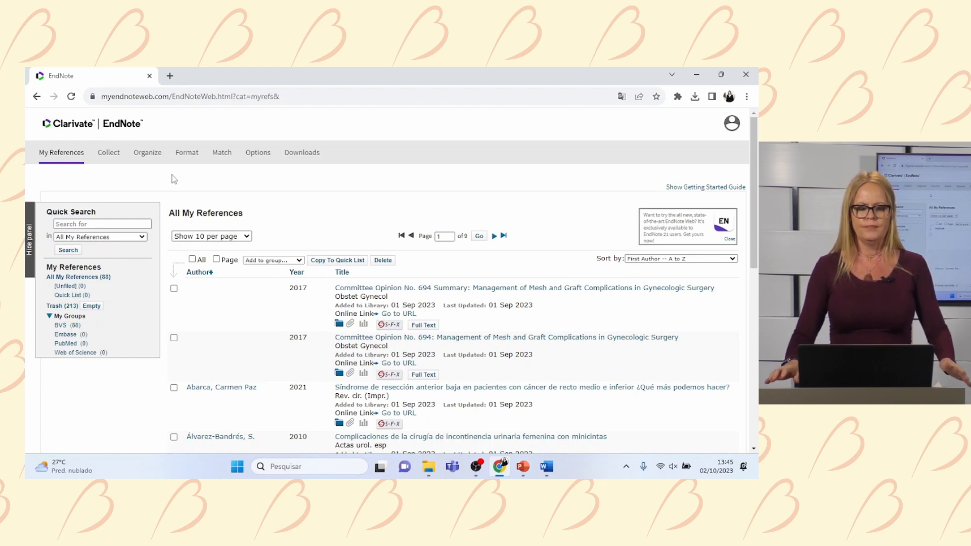
# - Download the Windows Cite While You Write installer and run EndNotePlugins (7).exe
pyautogui.click(299, 157)
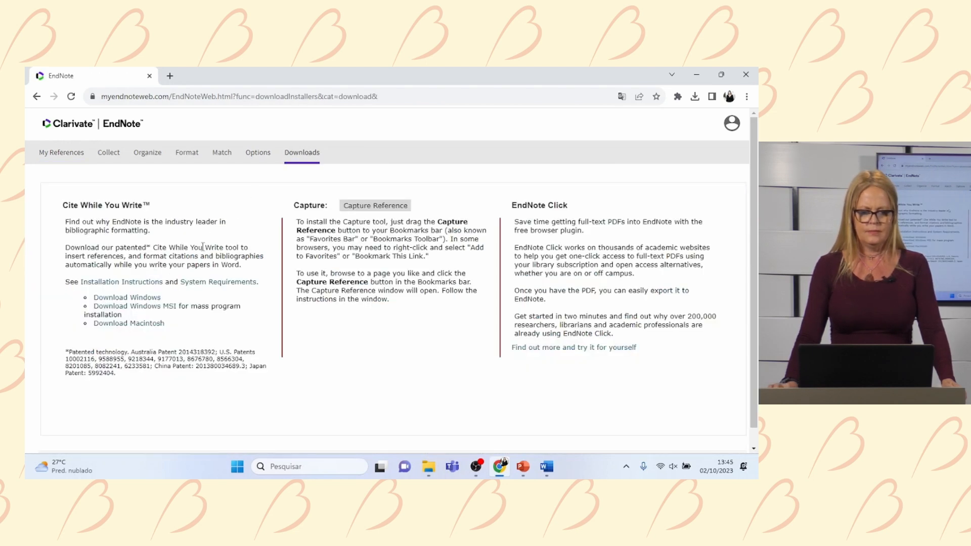
pyautogui.click(142, 304)
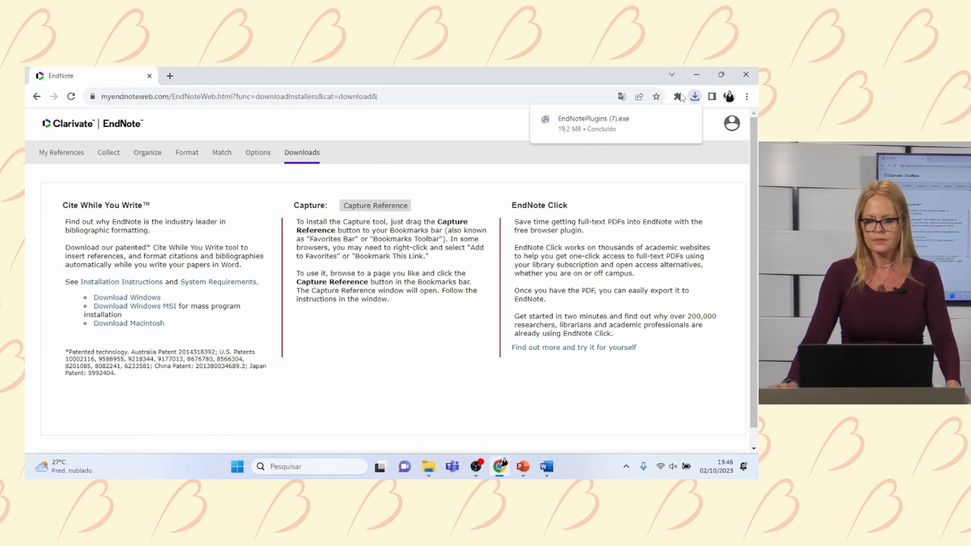
pyautogui.click(698, 101)
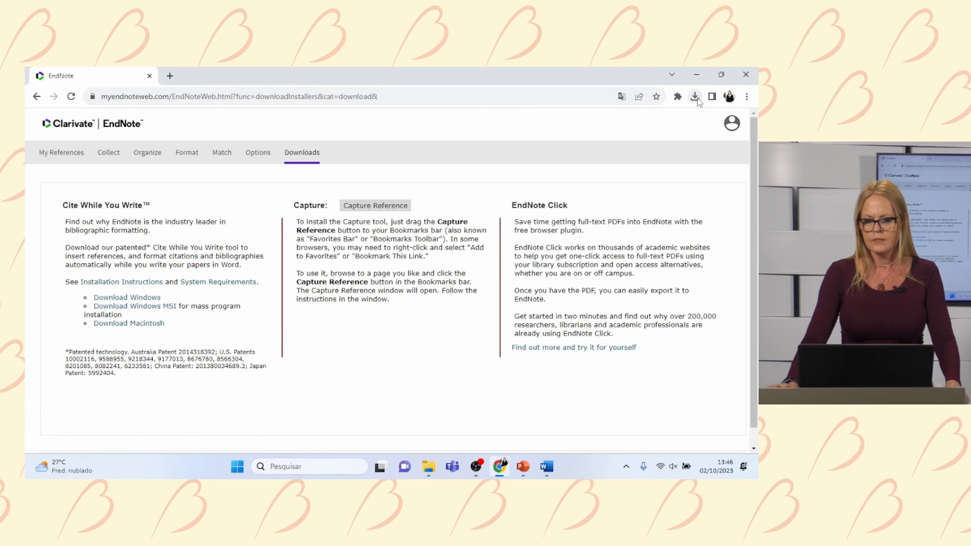
pyautogui.click(696, 100)
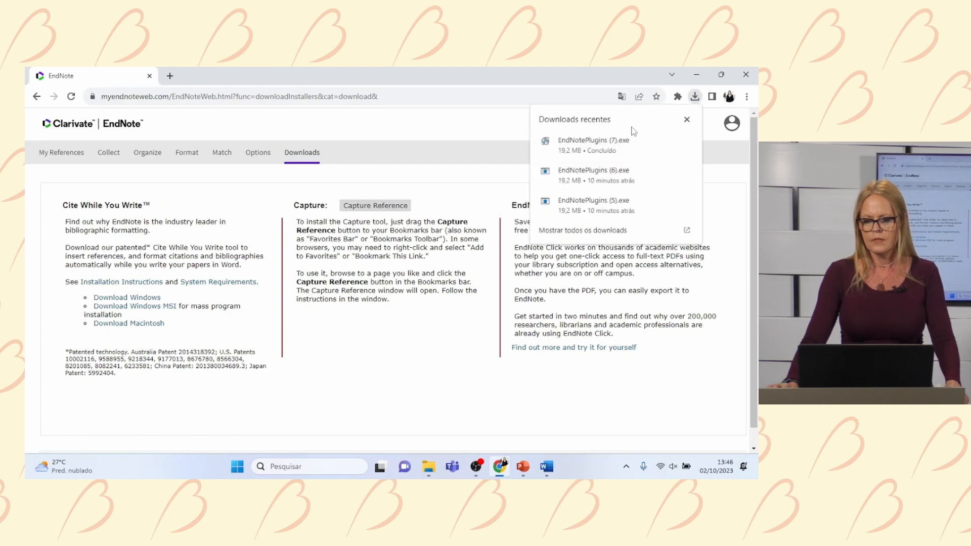
pyautogui.click(616, 147)
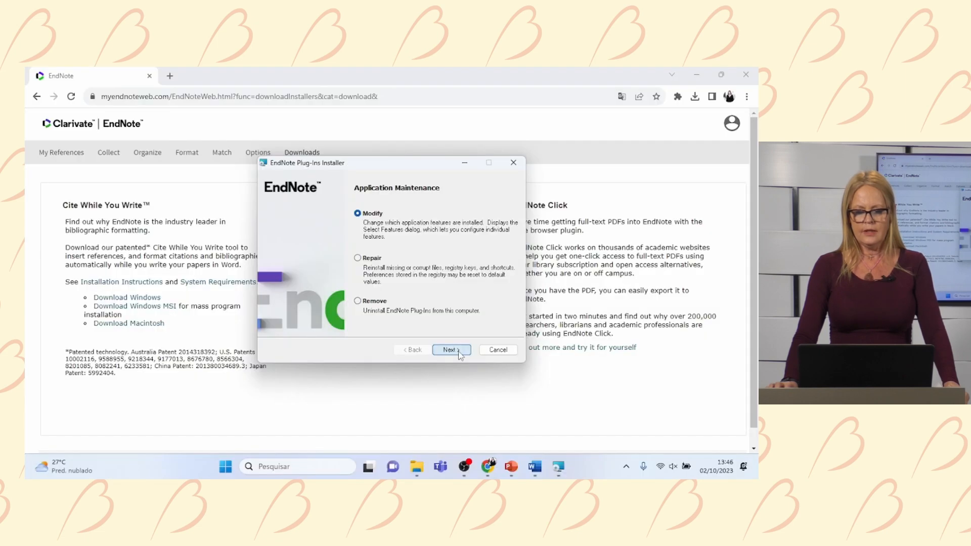
# - Complete the EndNote Plug-ins Installer and close the Program Compatibility Assistant warning
pyautogui.click(462, 349)
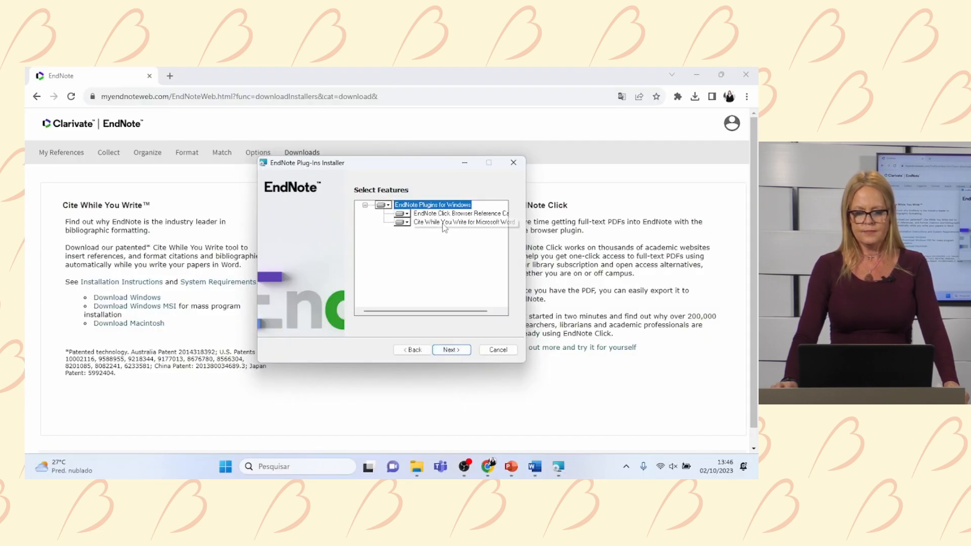
pyautogui.click(458, 351)
pyautogui.click(459, 351)
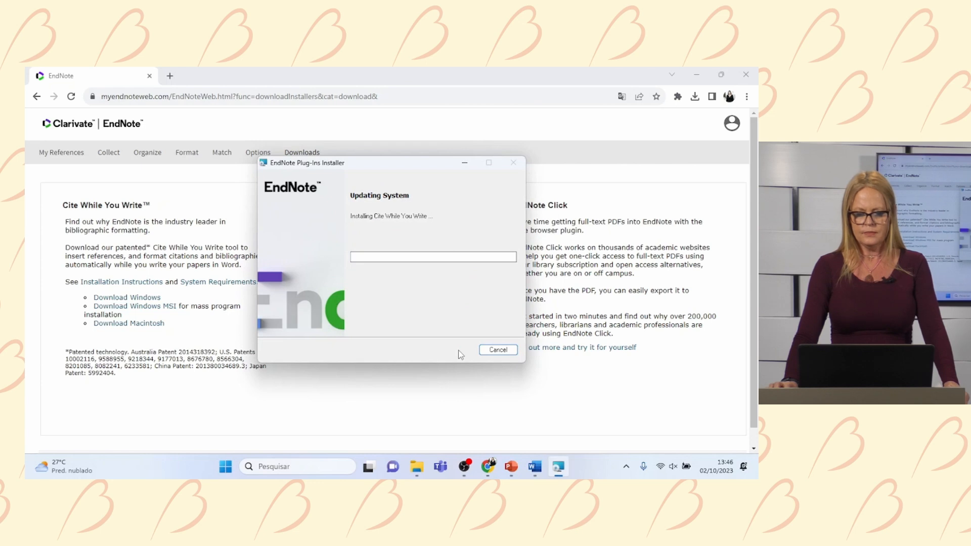
pyautogui.click(492, 351)
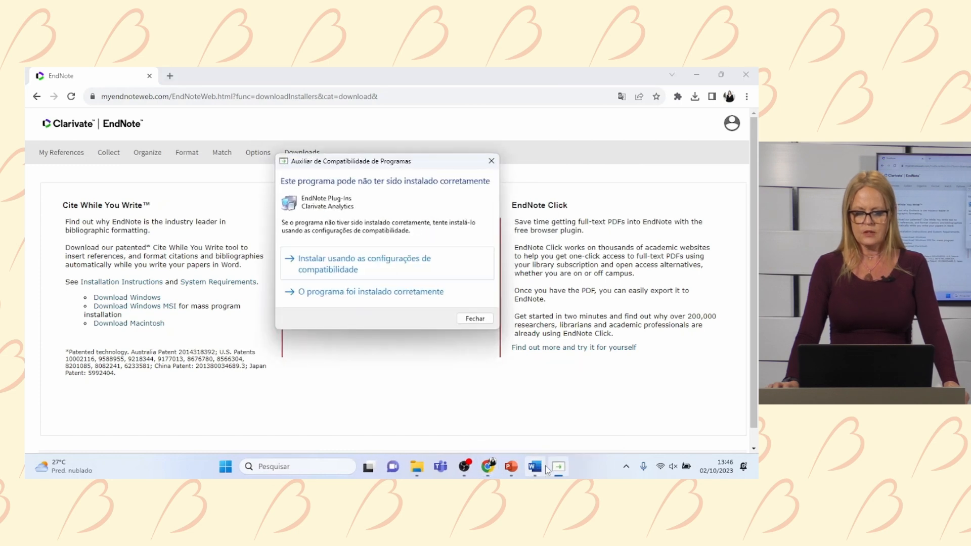
pyautogui.click(491, 161)
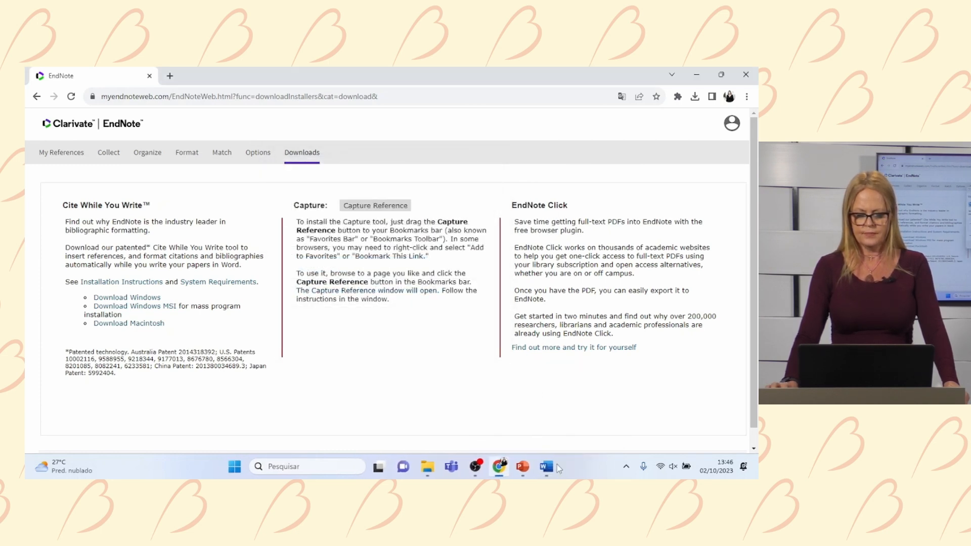
# - From Word's EndNote tab, log in to EndNote Online with the account e-mail and password
pyautogui.click(546, 466)
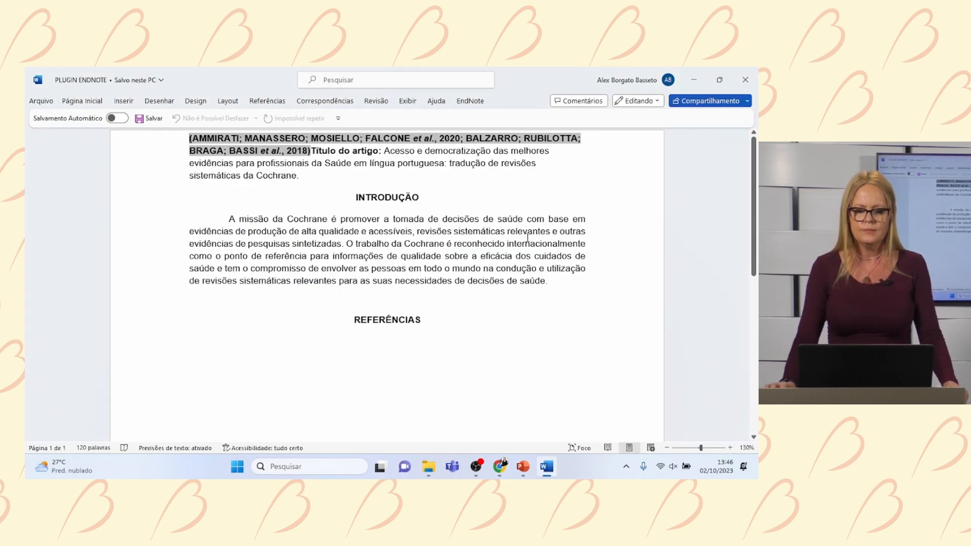
pyautogui.click(472, 102)
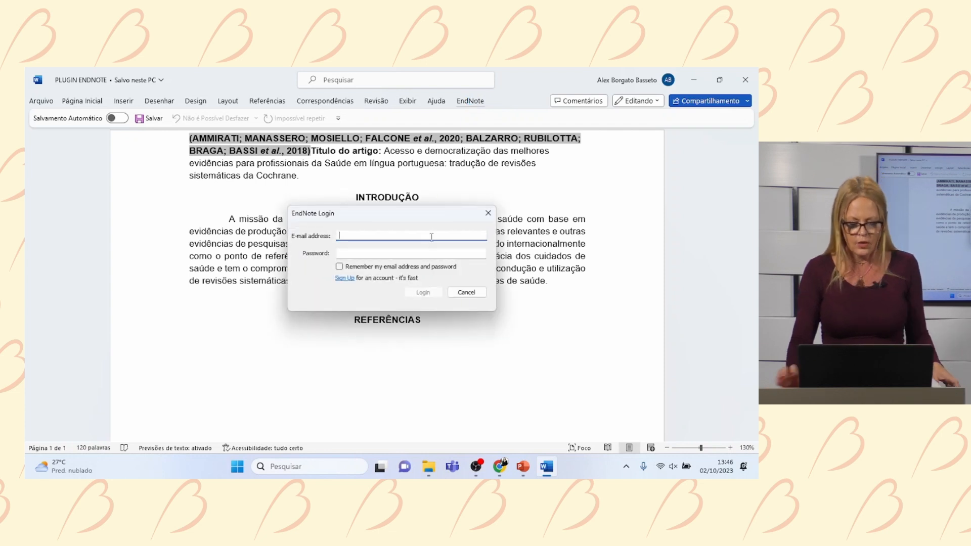
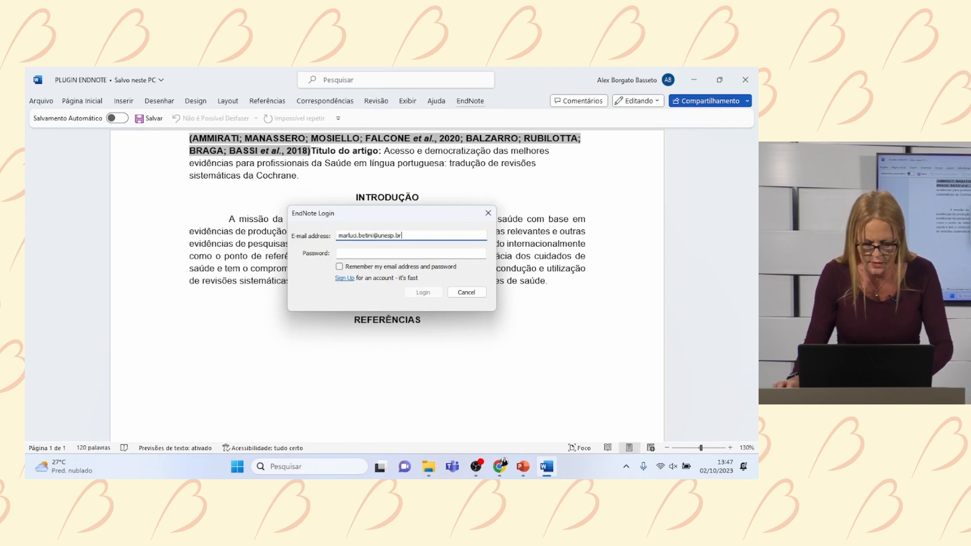
pyautogui.click(413, 252)
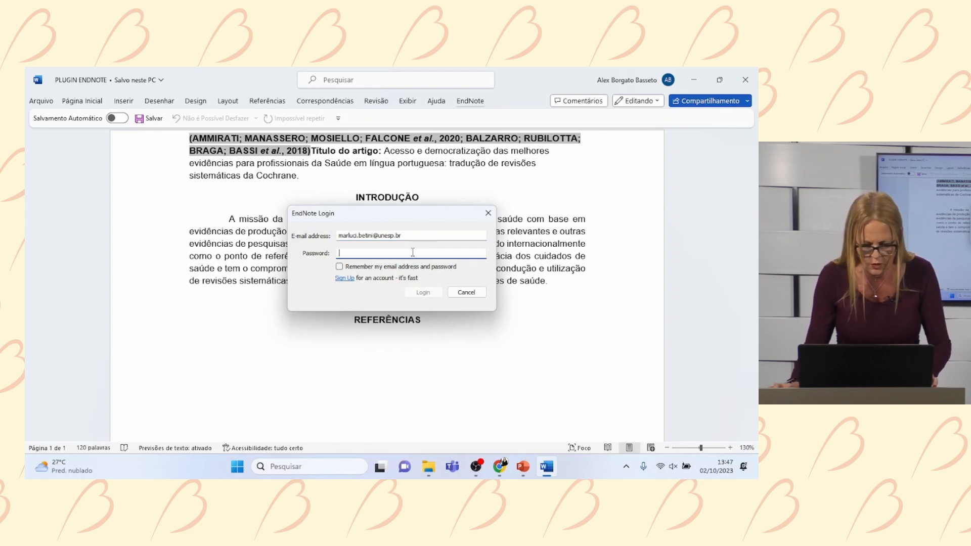
pyautogui.write('*******')
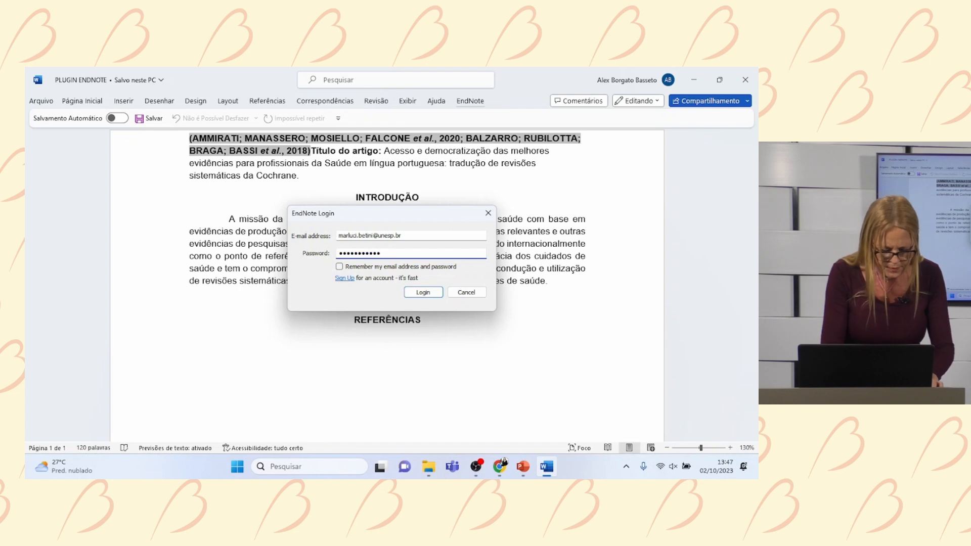
pyautogui.click(418, 294)
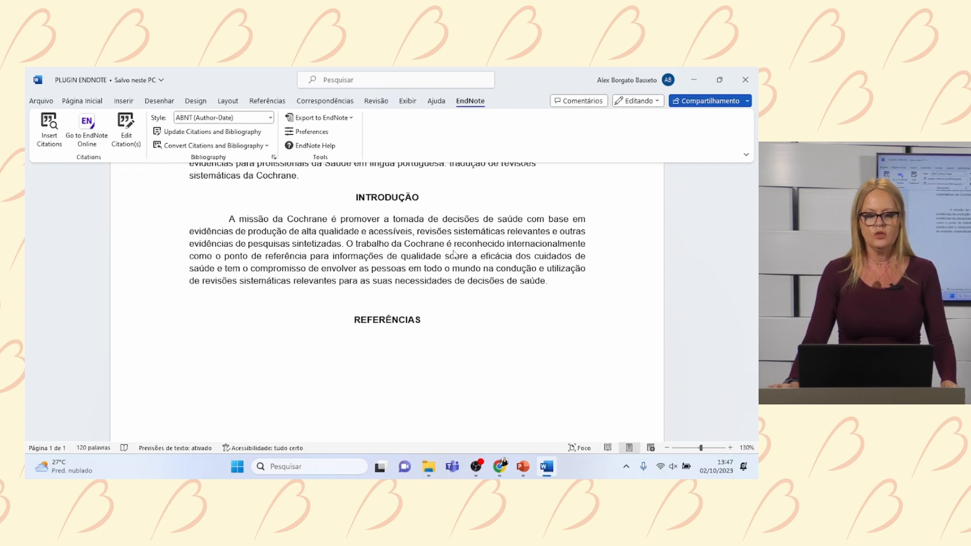
# - Insert a blank line above the opening citation and reopen the EndNote tab
pyautogui.scroll(-1, 494, 261)
pyautogui.scroll(1, 493, 261)
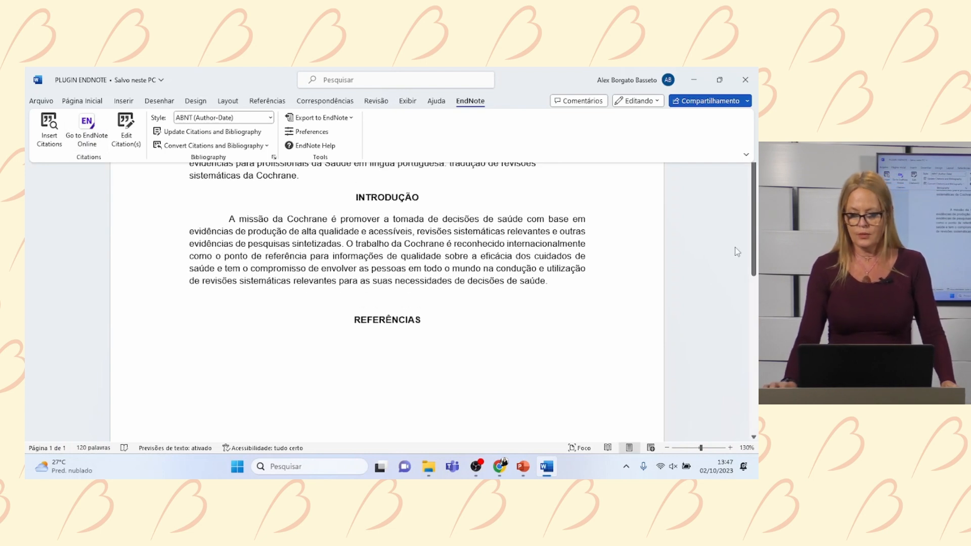
pyautogui.click(699, 173)
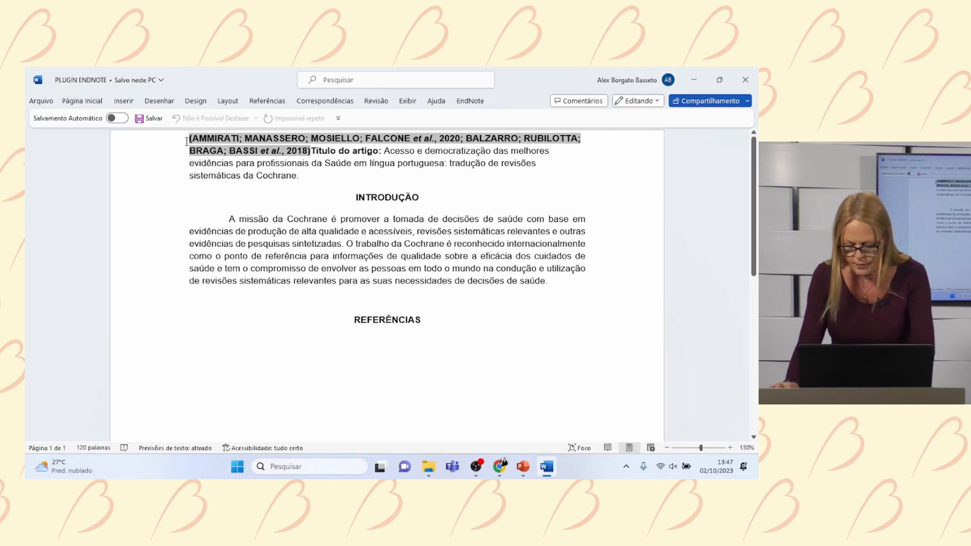
pyautogui.press('Return')
pyautogui.press('Return')
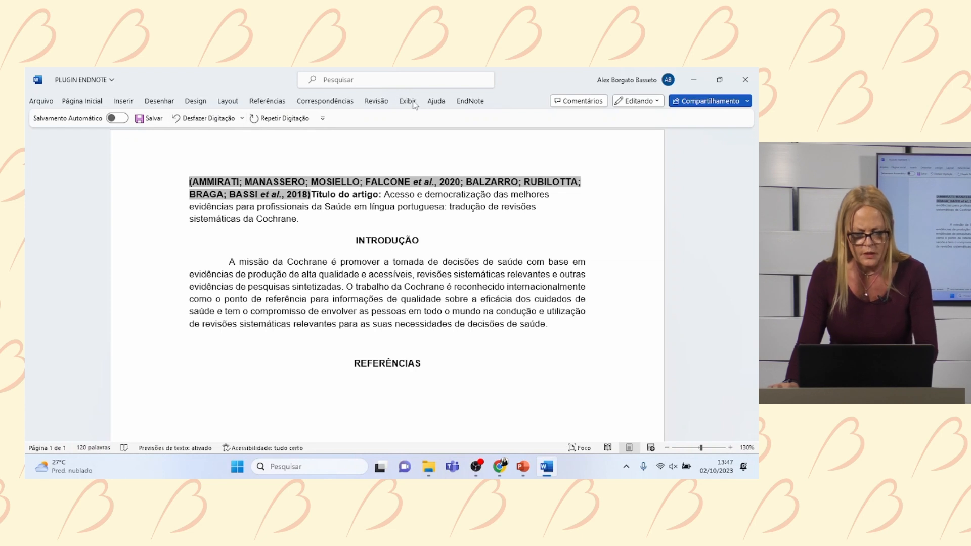
pyautogui.click(479, 107)
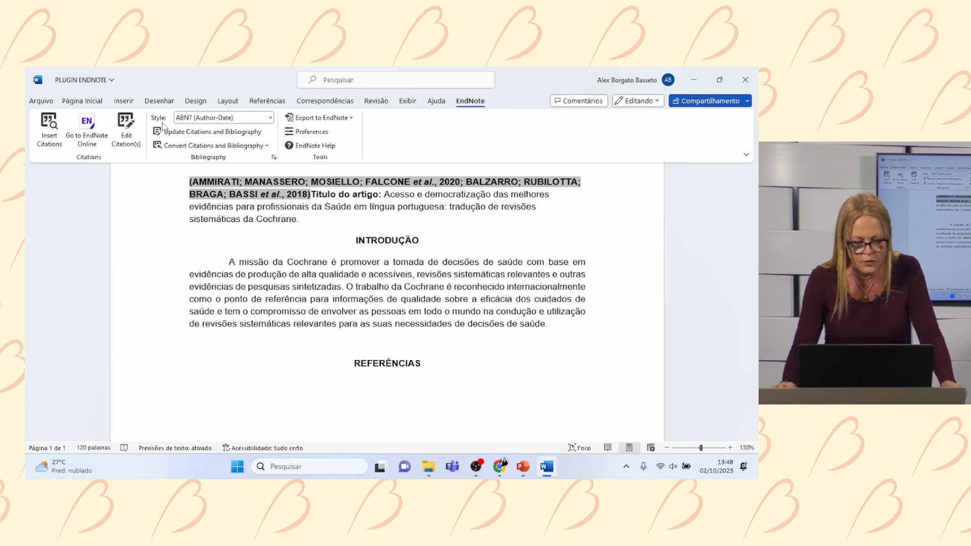
# - Leave the EndNote style on ABNT (Author-Date) and place the cursor after 'saúde'
pyautogui.click(270, 118)
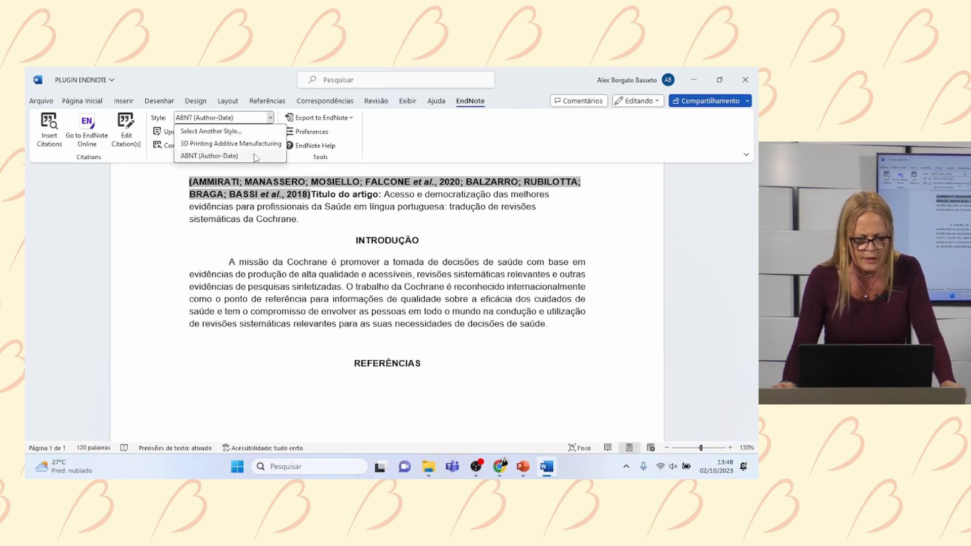
pyautogui.click(236, 157)
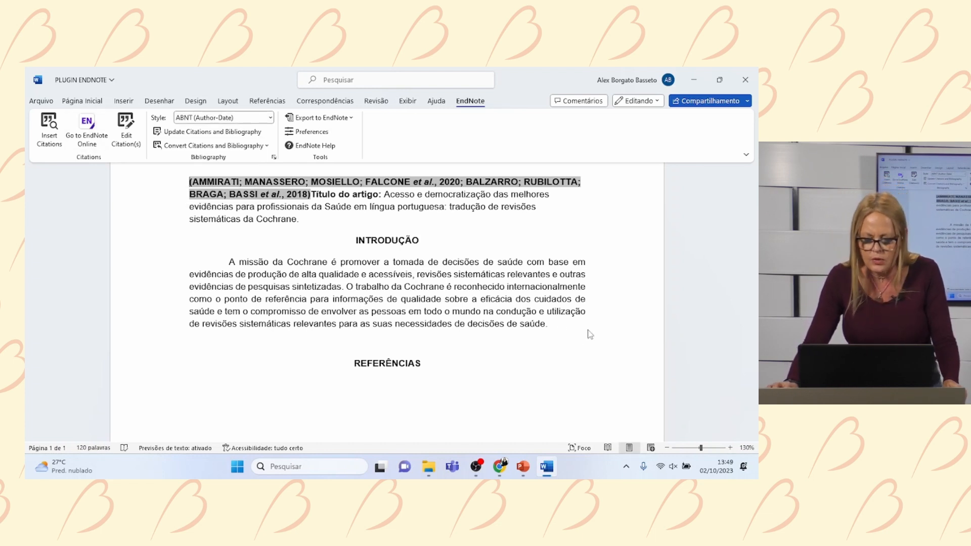
pyautogui.click(547, 324)
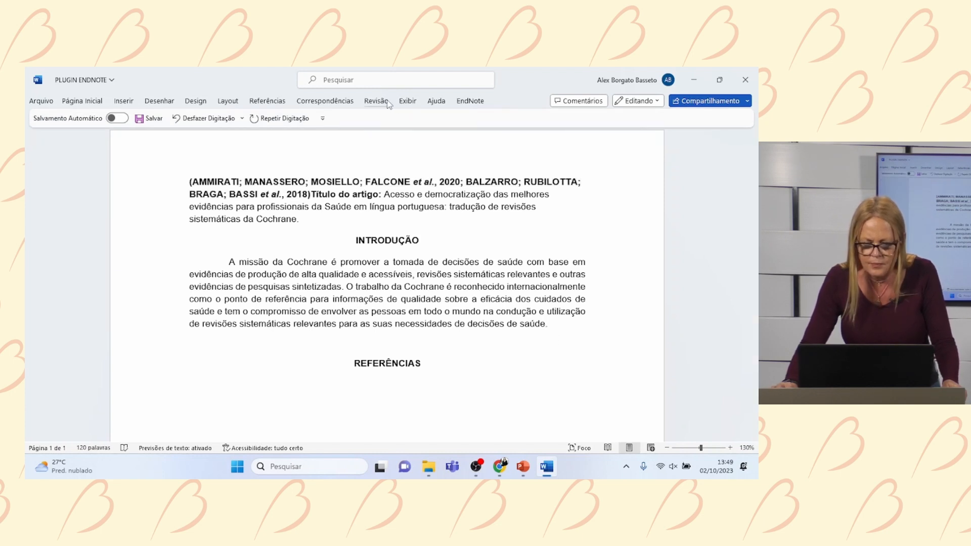
# - Search the EndNote library for 2020 references to cite
pyautogui.click(471, 101)
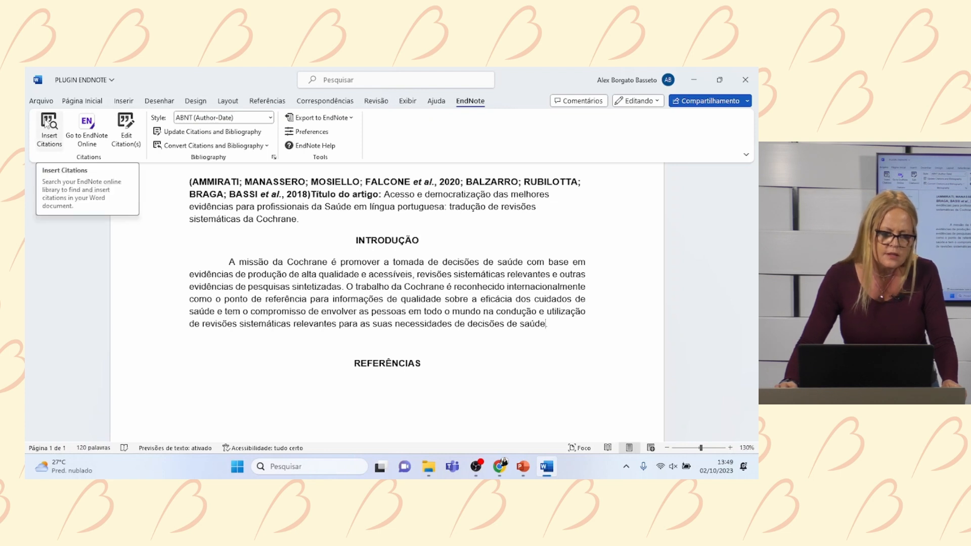
pyautogui.click(46, 122)
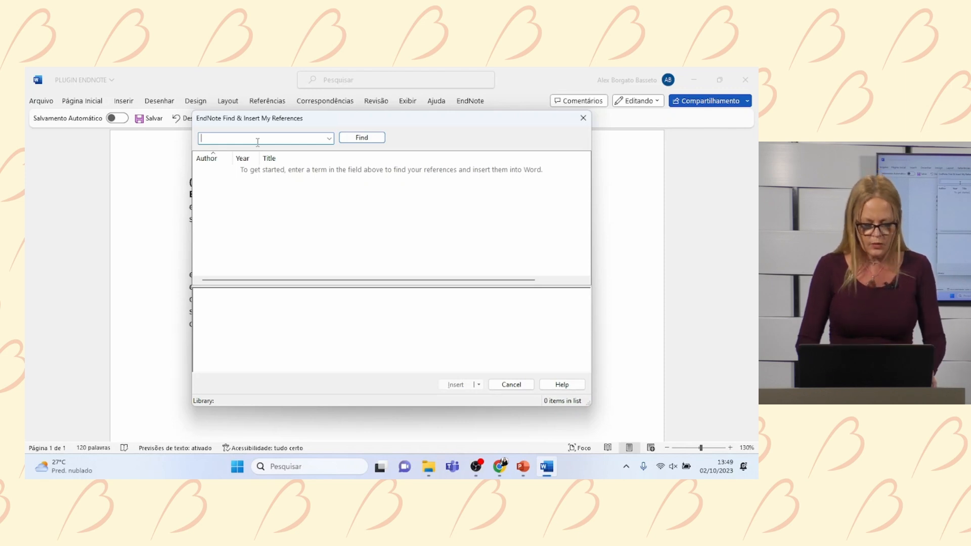
pyautogui.write('2020')
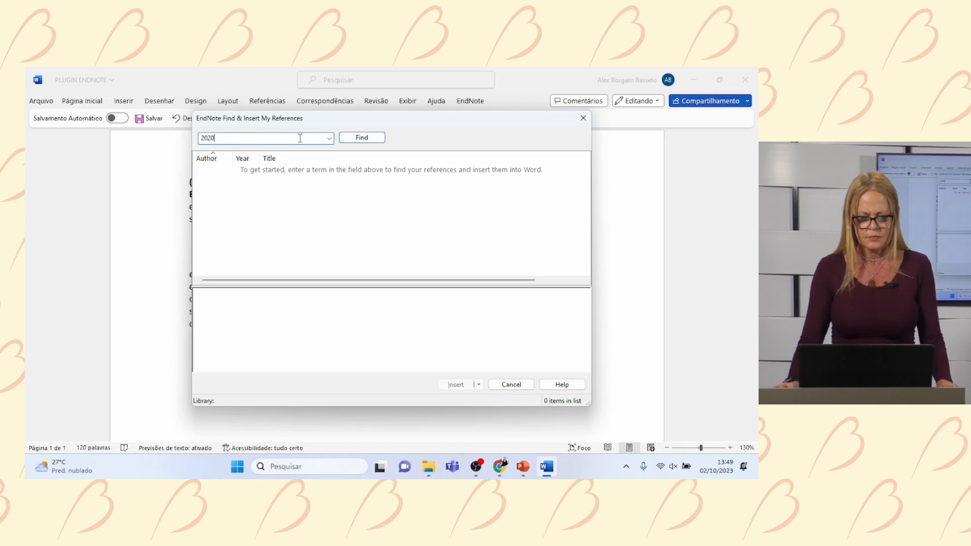
pyautogui.click(383, 139)
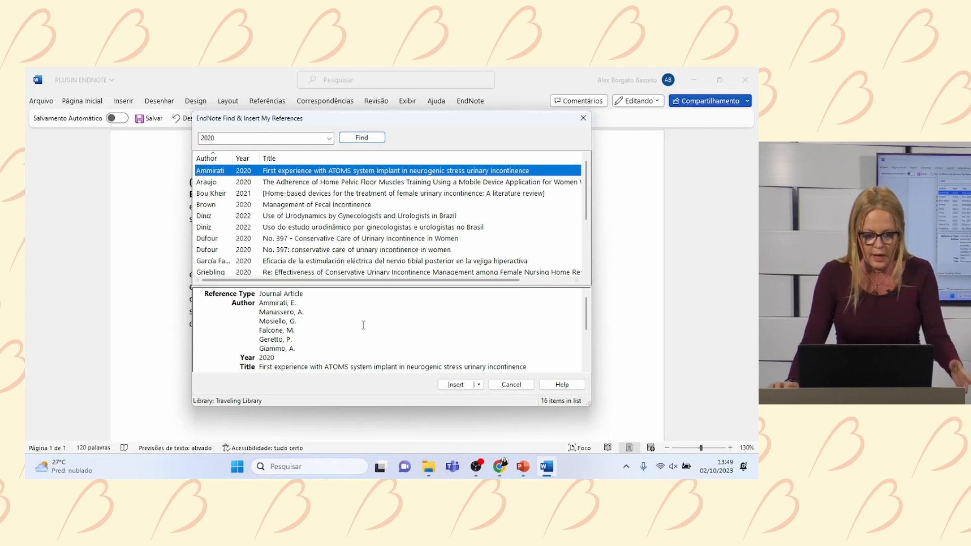
# - Insert the Araujo 2020 pelvic floor muscle training study as a citation
pyautogui.scroll(-1, 363, 326)
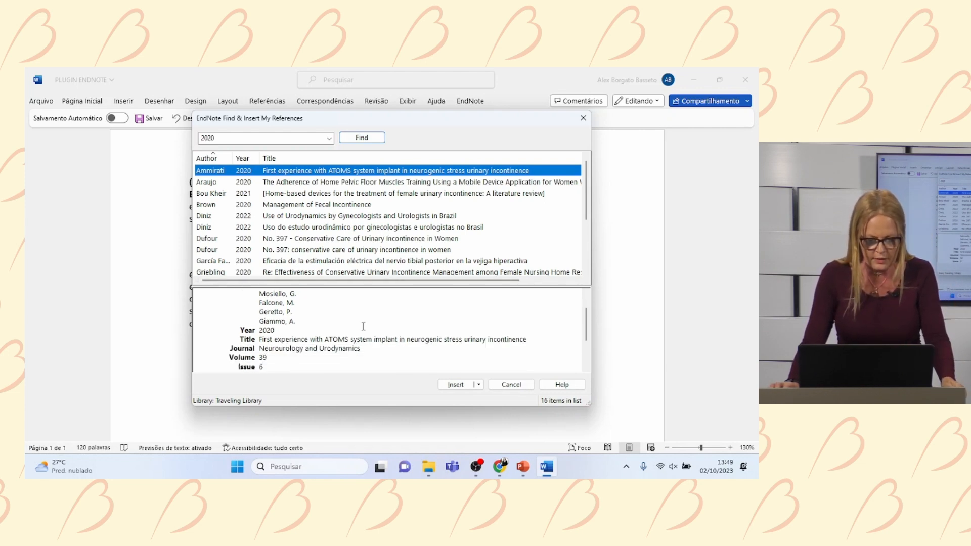
pyautogui.scroll(-1, 363, 327)
pyautogui.click(337, 183)
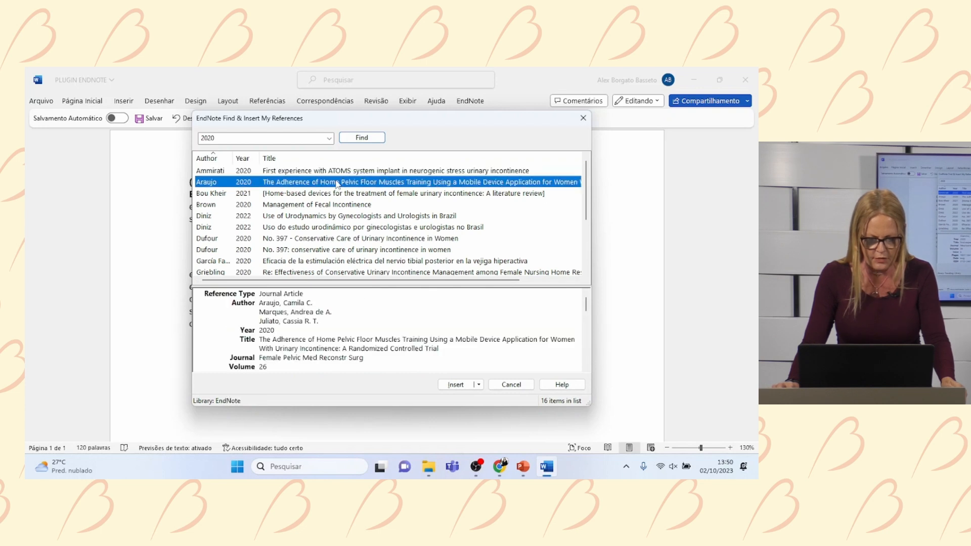
pyautogui.scroll(-1, 392, 318)
pyautogui.scroll(-1, 392, 318)
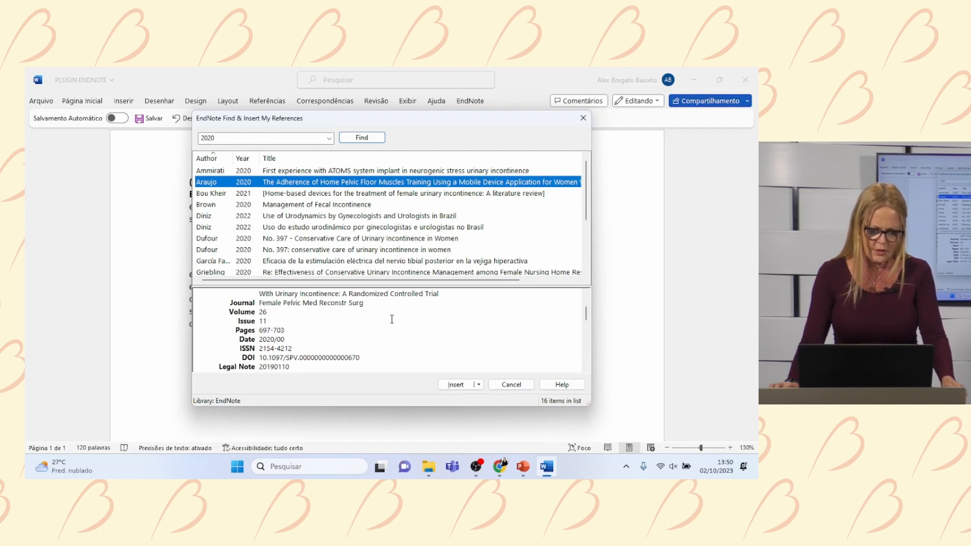
pyautogui.scroll(-1, 392, 319)
pyautogui.scroll(-1, 392, 319)
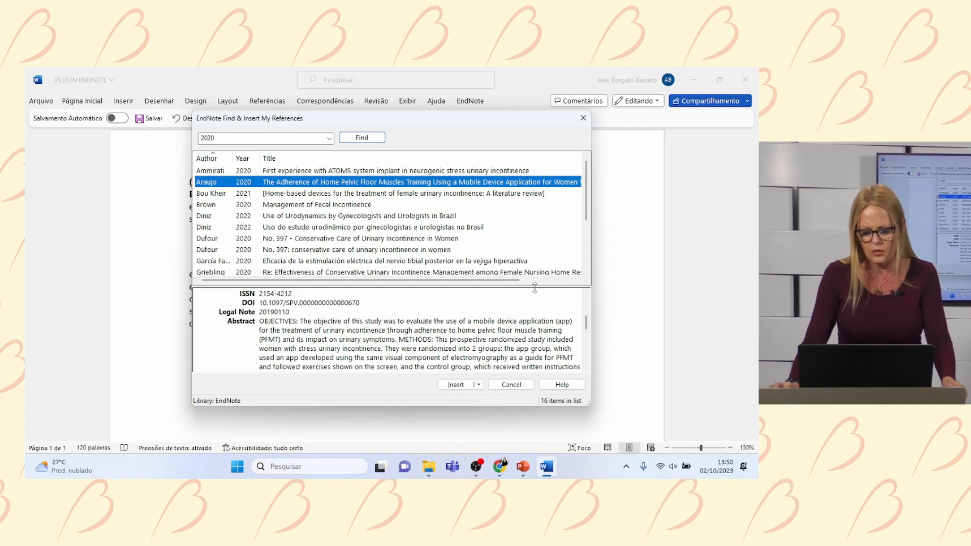
pyautogui.click(451, 385)
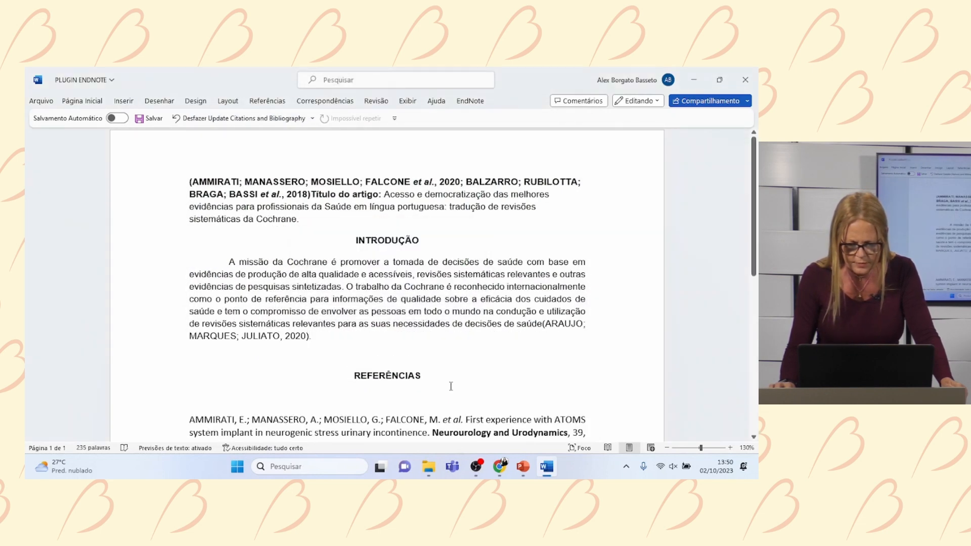
pyautogui.scroll(-1, 451, 385)
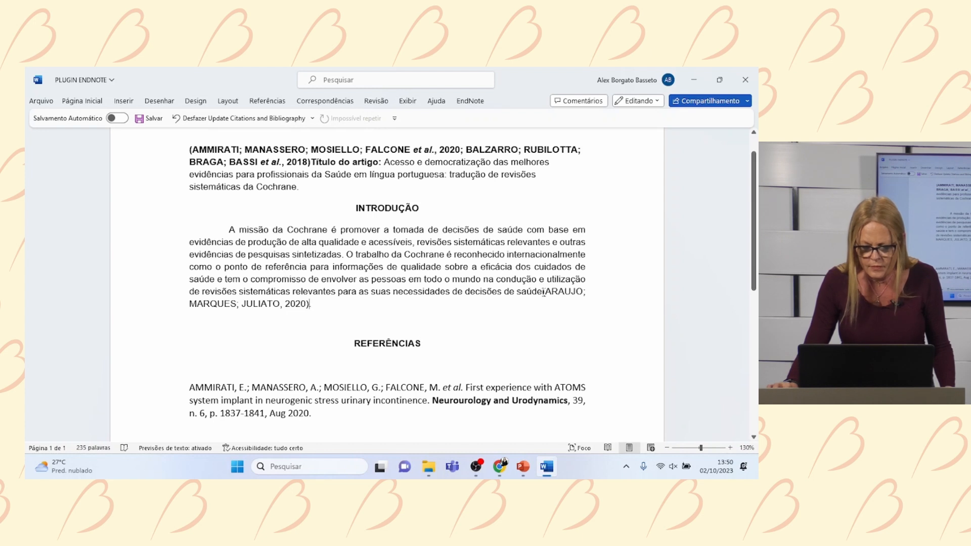
pyautogui.moveTo(544, 293); pyautogui.dragTo(558, 306)
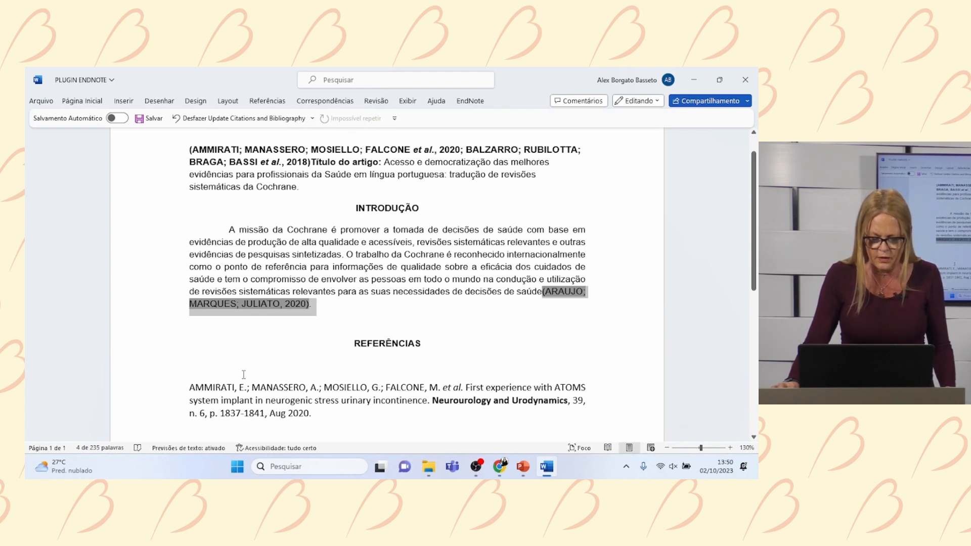
pyautogui.scroll(-2, 243, 374)
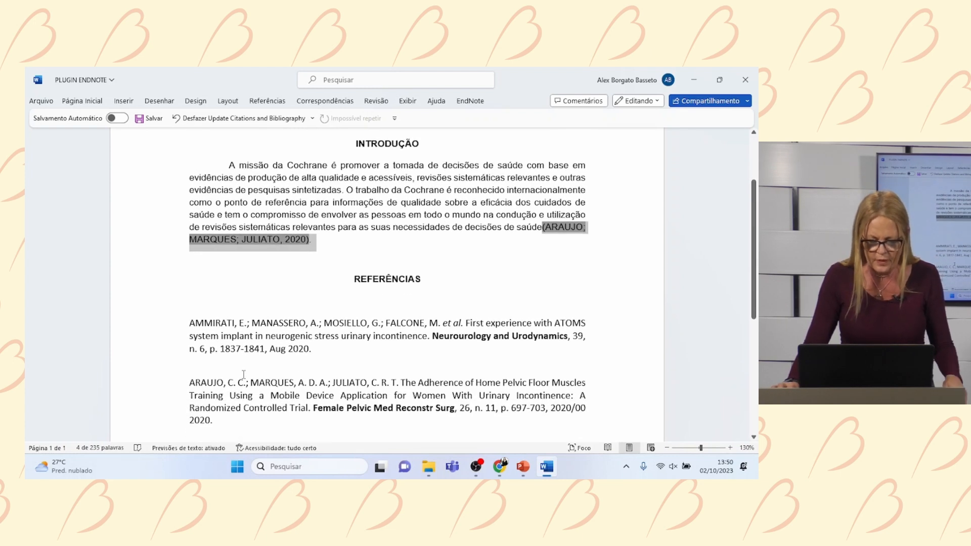
# - Delete the AMMIRATI and BALZARRO entries from the reference list
pyautogui.scroll(-2, 243, 374)
pyautogui.click(211, 376)
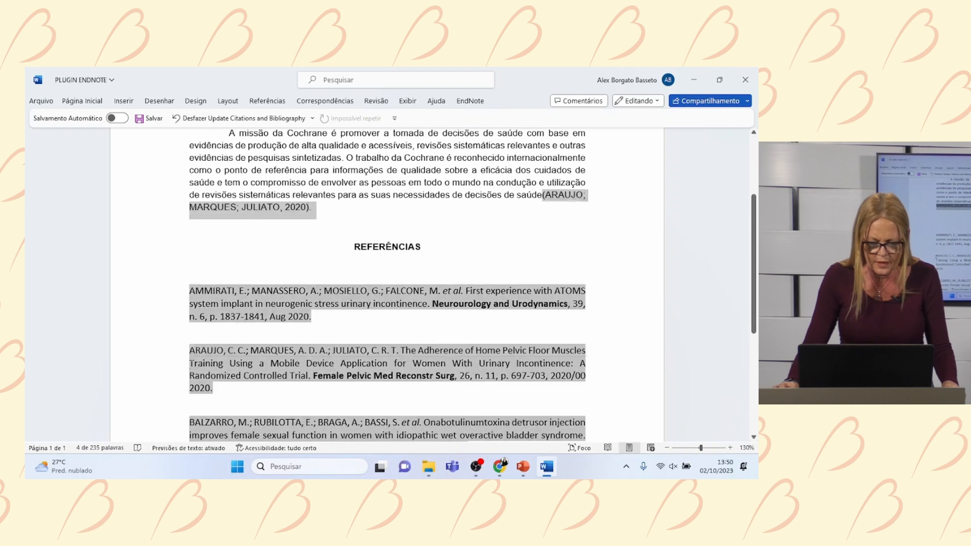
pyautogui.moveTo(216, 383); pyautogui.dragTo(215, 388)
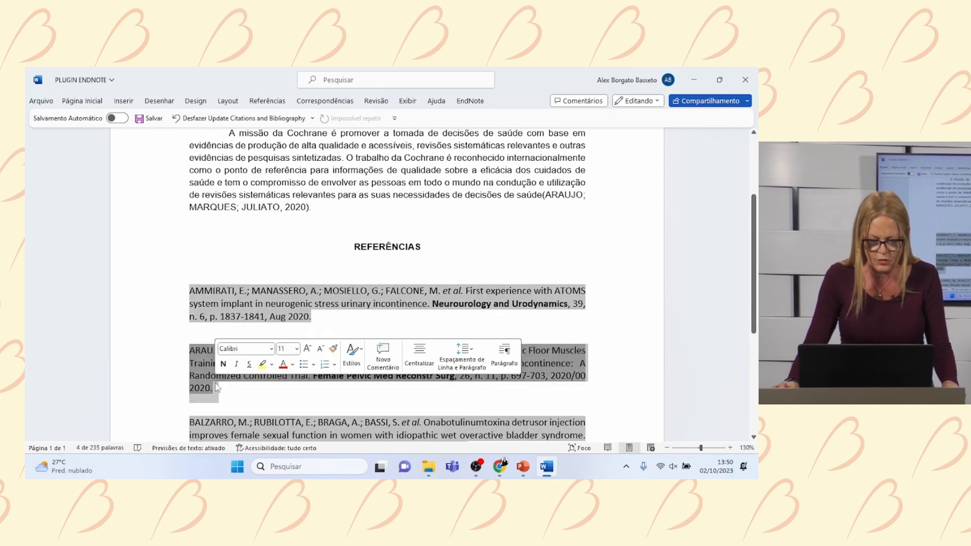
pyautogui.click(349, 324)
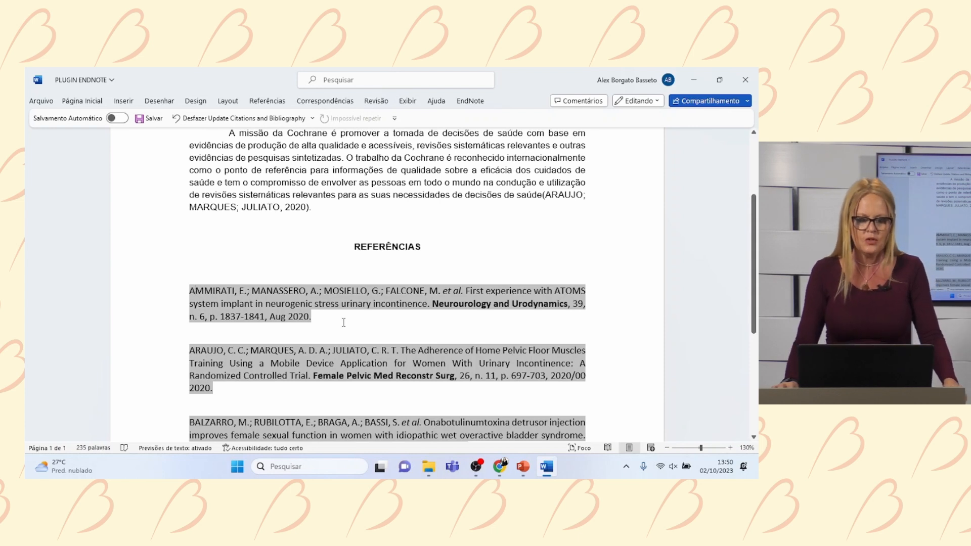
pyautogui.scroll(-1, 343, 322)
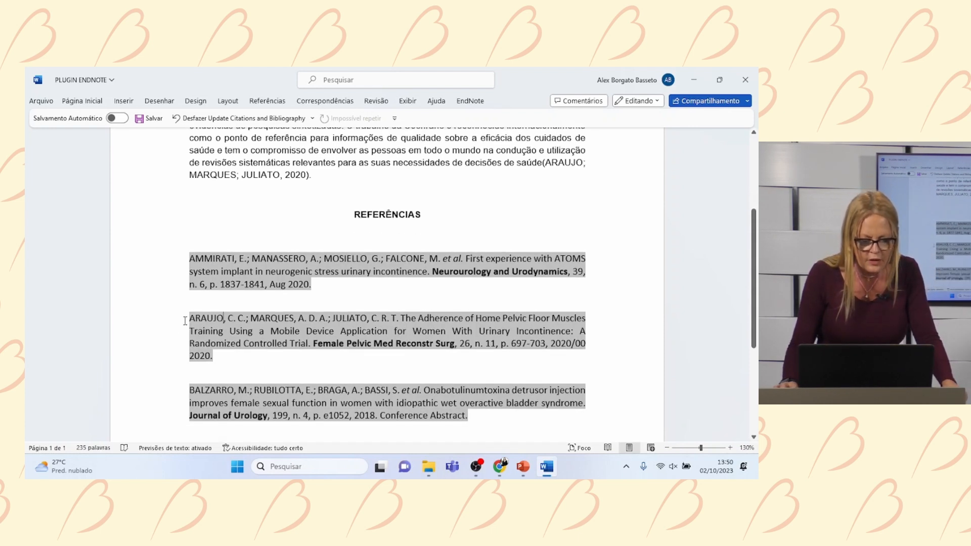
pyautogui.moveTo(185, 321); pyautogui.dragTo(222, 356)
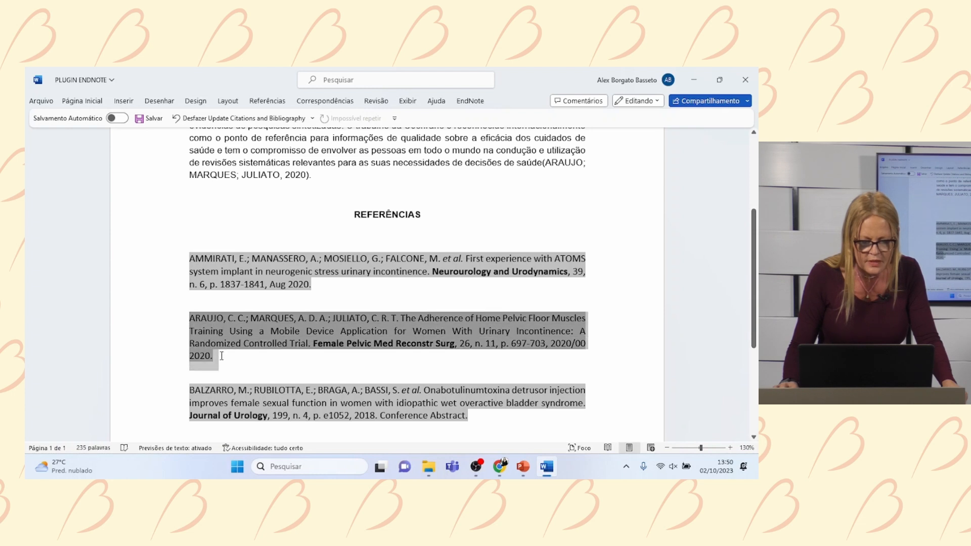
pyautogui.click(189, 259)
pyautogui.moveTo(190, 259); pyautogui.dragTo(324, 283)
pyautogui.press('Delete')
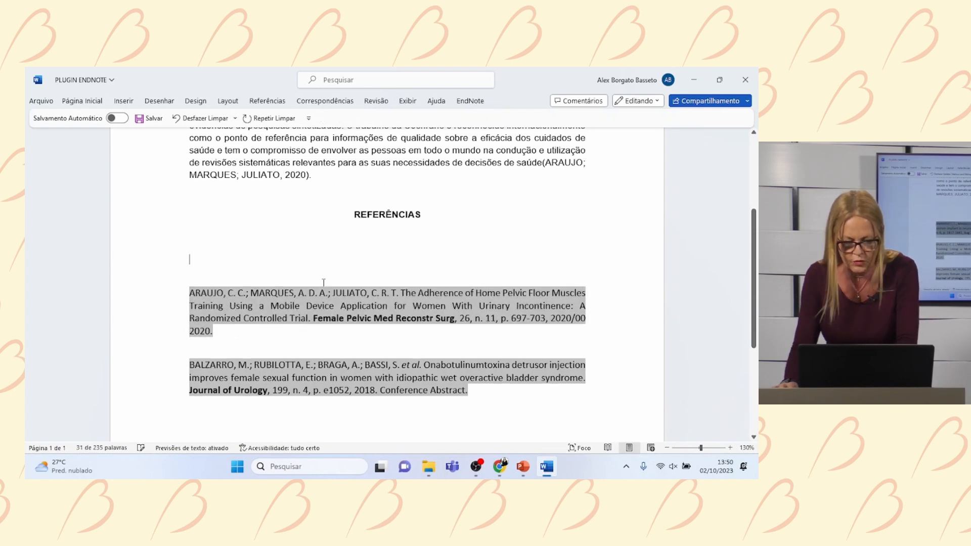
pyautogui.scroll(-1, 324, 283)
pyautogui.moveTo(187, 336); pyautogui.dragTo(500, 360)
pyautogui.press('Delete')
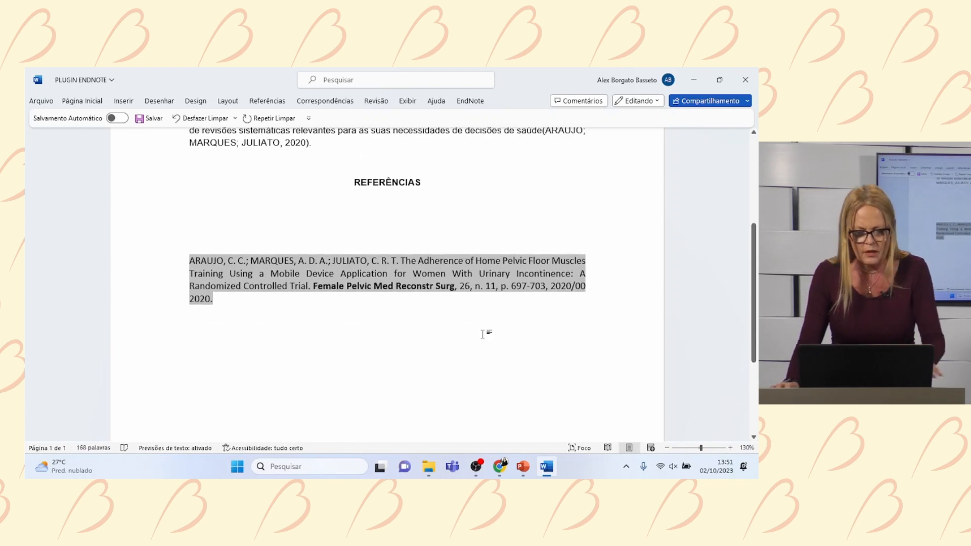
# - Remove the blank lines between REFERÊNCIAS and the ARAUJO reference entry
pyautogui.scroll(-2, 486, 341)
pyautogui.scroll(1, 484, 335)
pyautogui.scroll(4, 484, 334)
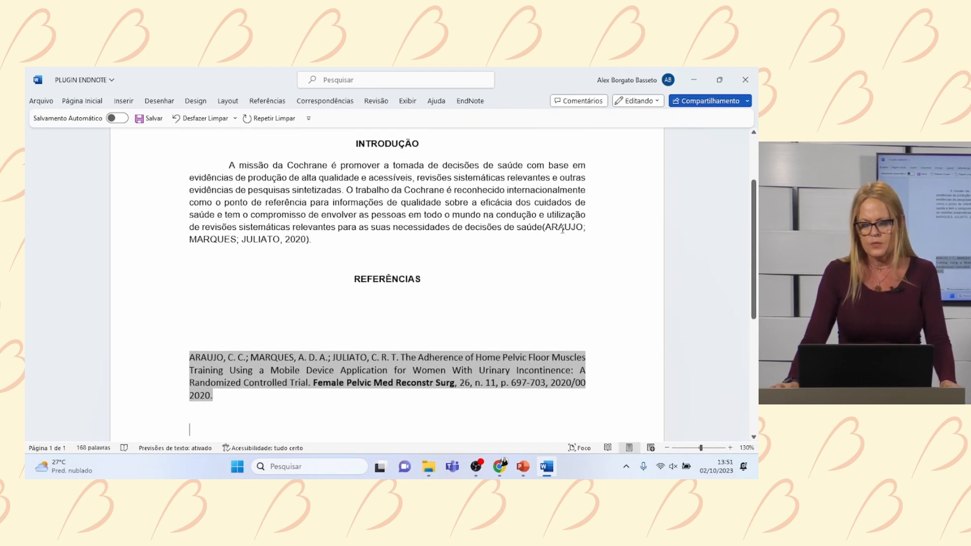
pyautogui.click(254, 318)
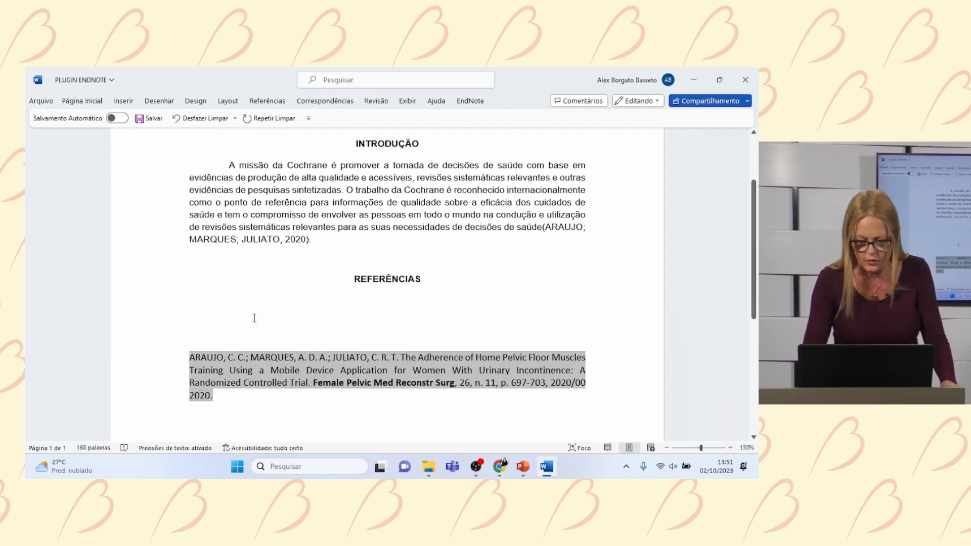
pyautogui.hotkey('ctrl', 'shift', 'End')
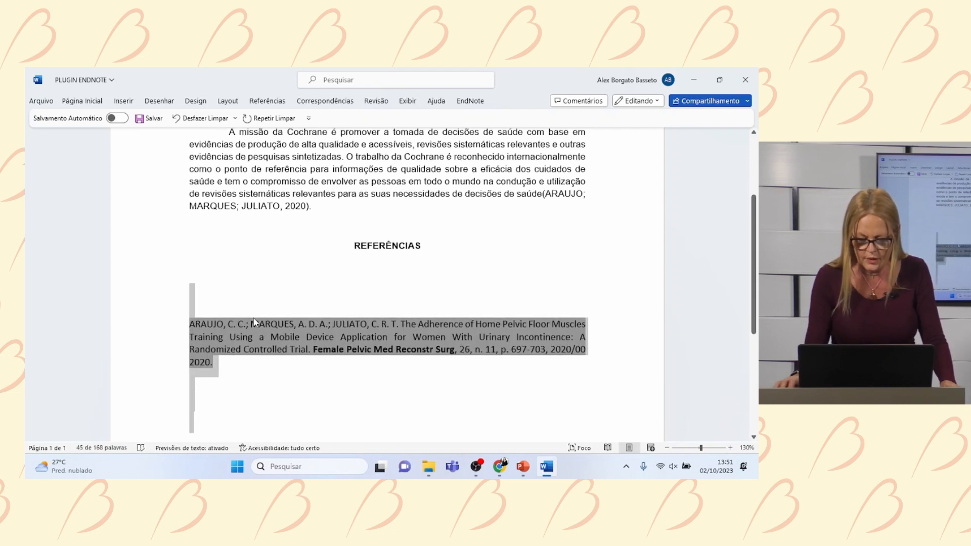
pyautogui.click(462, 238)
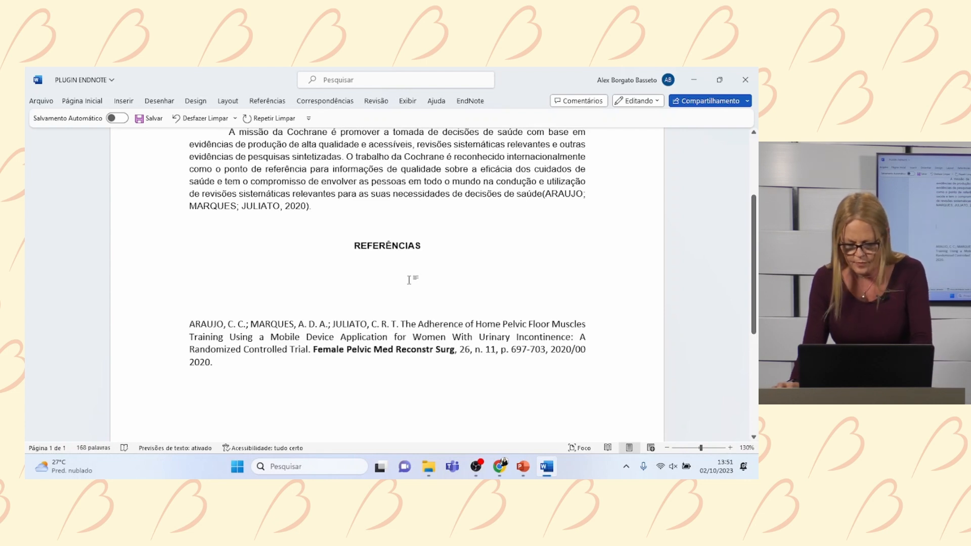
pyautogui.press('Delete')
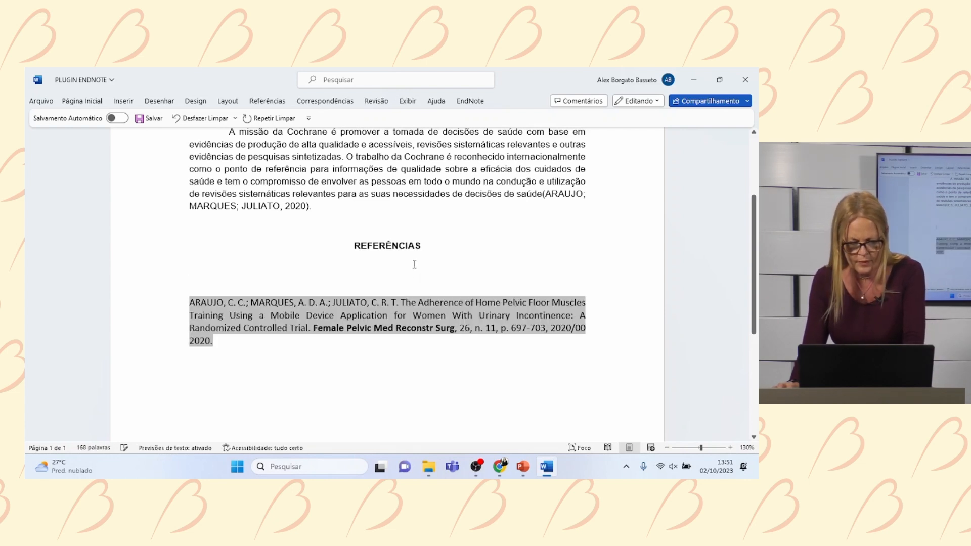
pyautogui.hotkey('ctrl', 'shift', 'End')
pyautogui.press('Left')
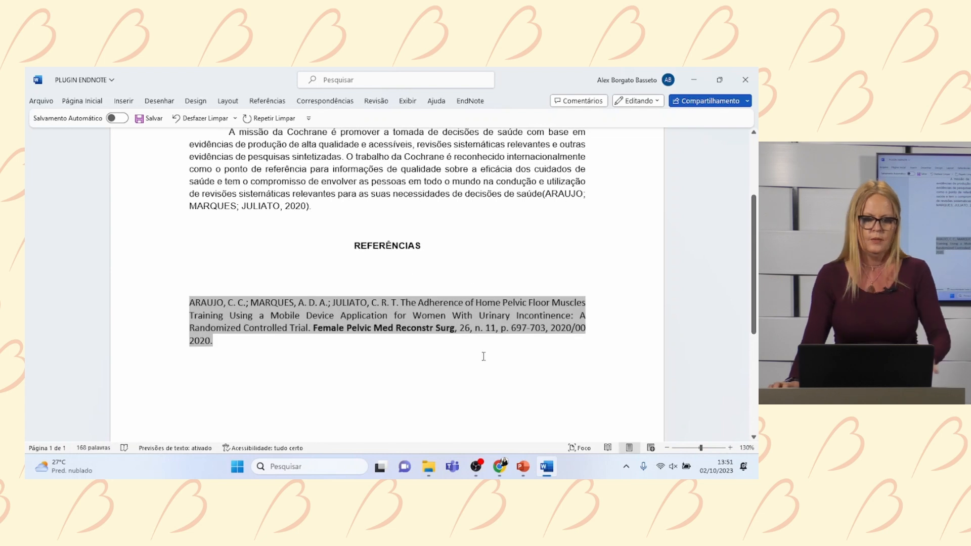
# - Place the cursor after the introduction's '2020).' citation
pyautogui.scroll(2, 313, 301)
pyautogui.click(325, 281)
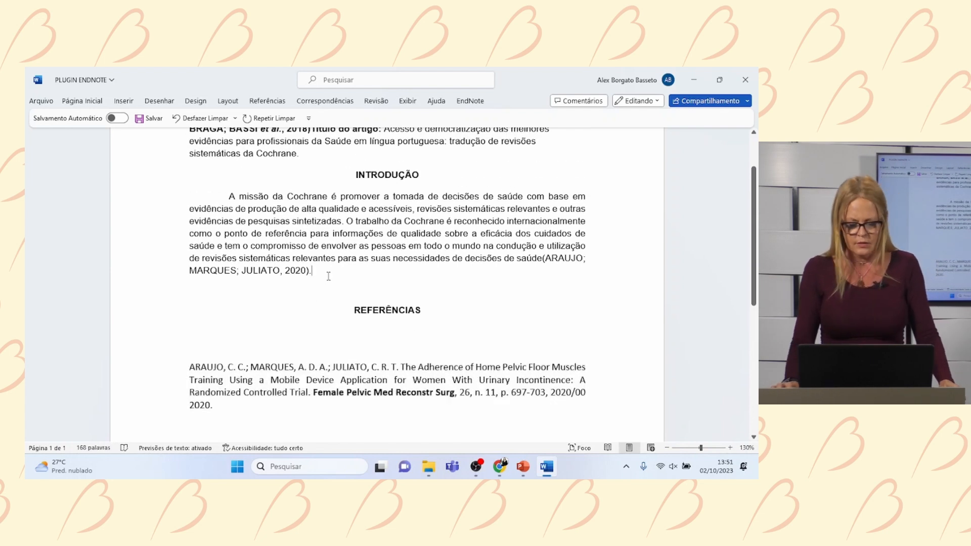
pyautogui.scroll(1, 314, 278)
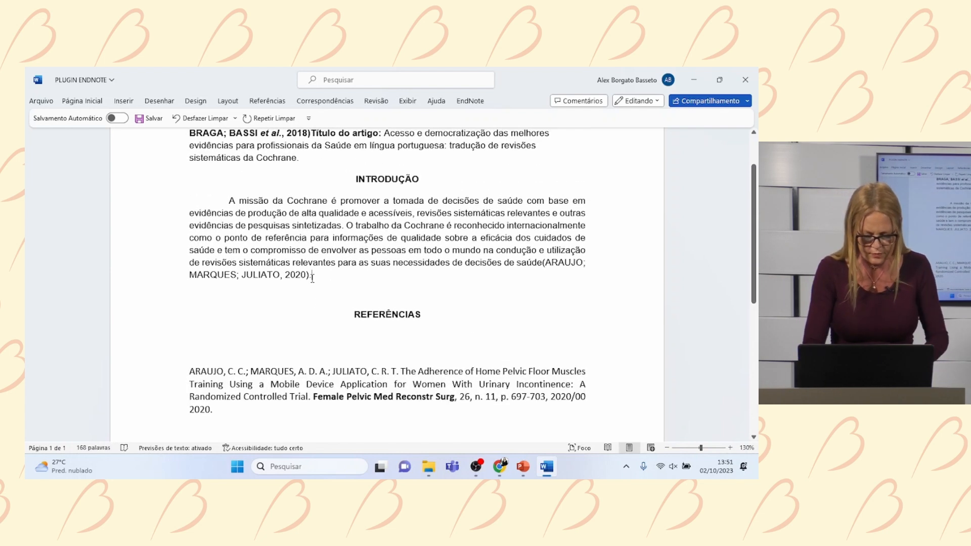
# - Add a line of placeholder letters after the introduction's '2020).' and open EndNote Insert Citations
pyautogui.write('gf')
pyautogui.press('BackSpace')
pyautogui.press('BackSpace')
pyautogui.press('Return')
pyautogui.write('hjdgfhgsfhghfghsdgfhgshfghdsgfhghdfghgfhgdhgfhdg')
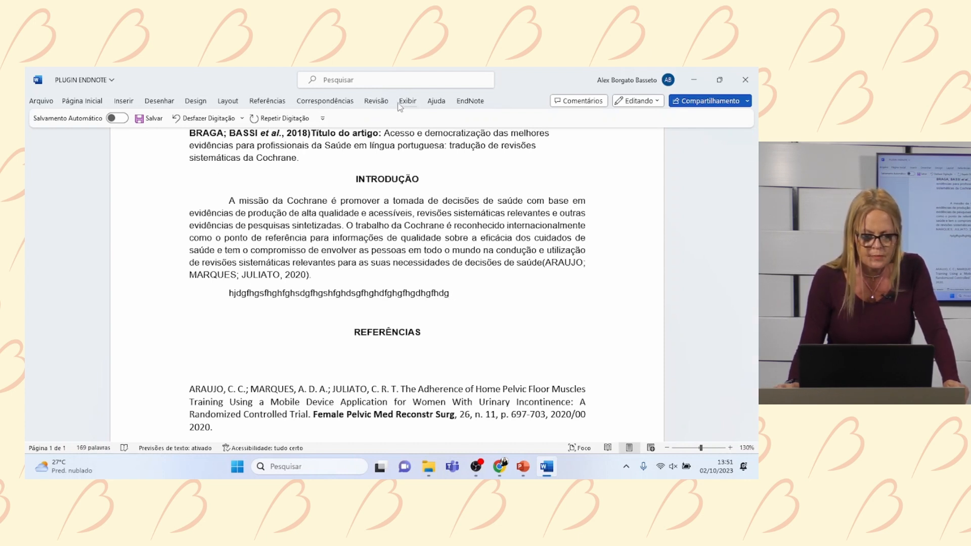
pyautogui.click(470, 100)
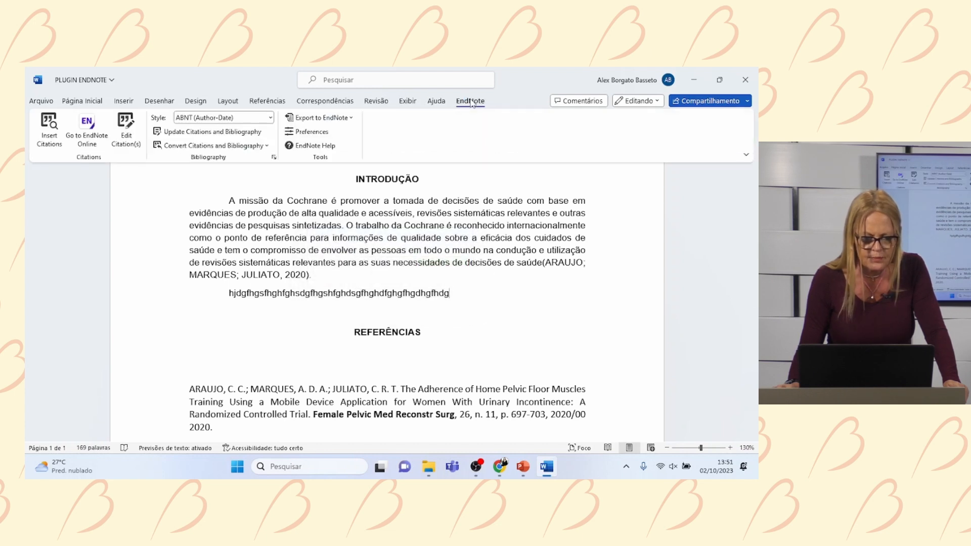
pyautogui.click(49, 140)
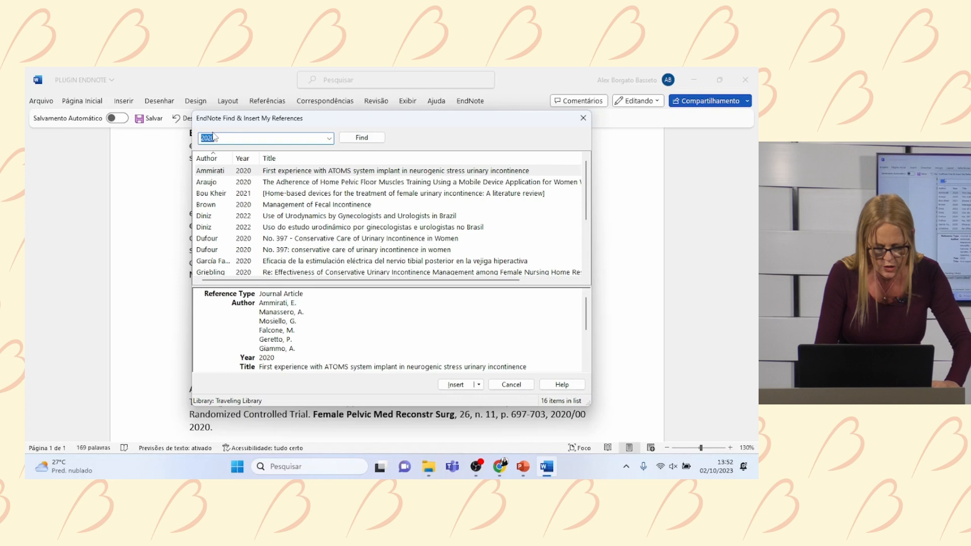
# - Search 'Diniz' and insert Diniz 2022 and Riesco 2014 as one combined citation
pyautogui.write('Diniz')
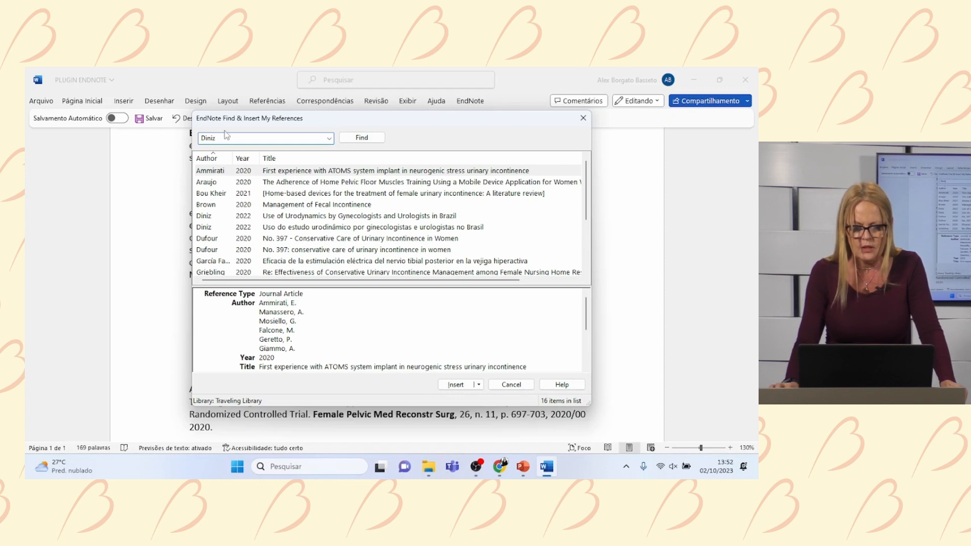
pyautogui.click(366, 140)
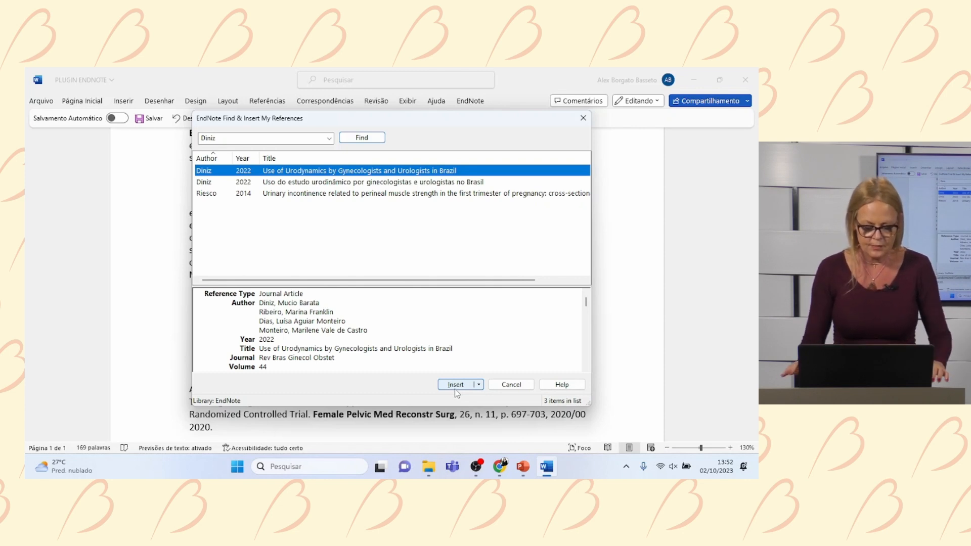
pyautogui.keyDown('ctrl'); pyautogui.click(284, 194); pyautogui.keyUp('ctrl')
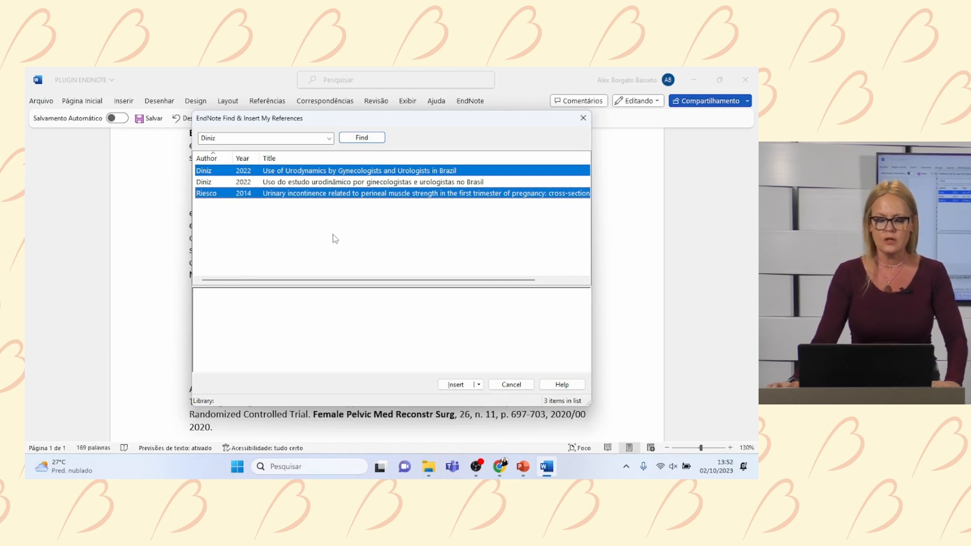
pyautogui.click(457, 385)
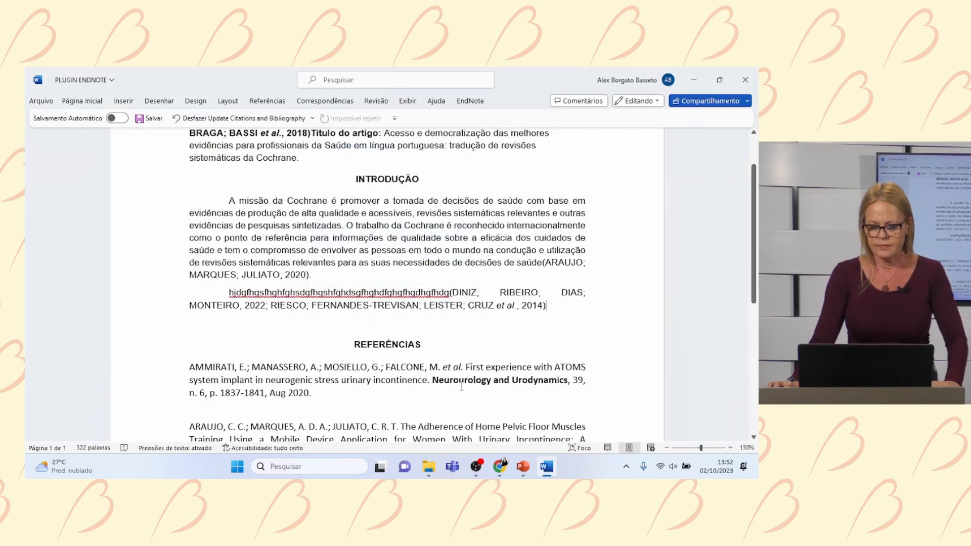
# - Review the new entries in the REFERÊNCIAS list, then show the EndNote tools with ABNT (Author-Date) style
pyautogui.doubleClick(449, 292)
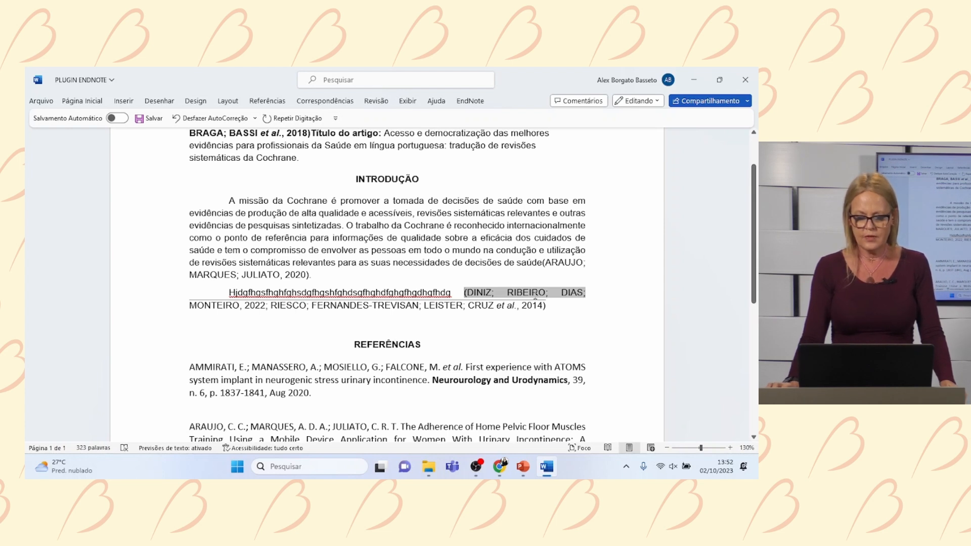
pyautogui.scroll(-5, 535, 296)
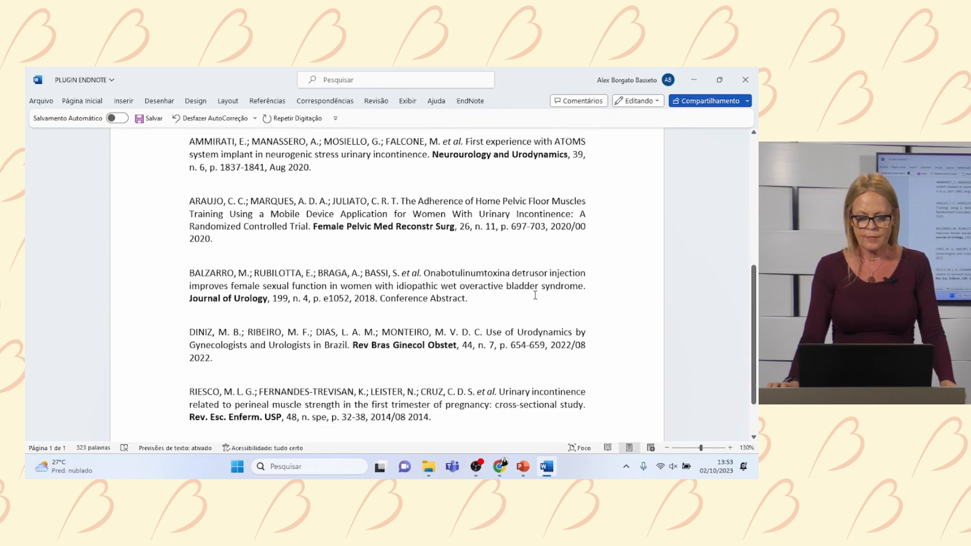
pyautogui.scroll(2, 535, 295)
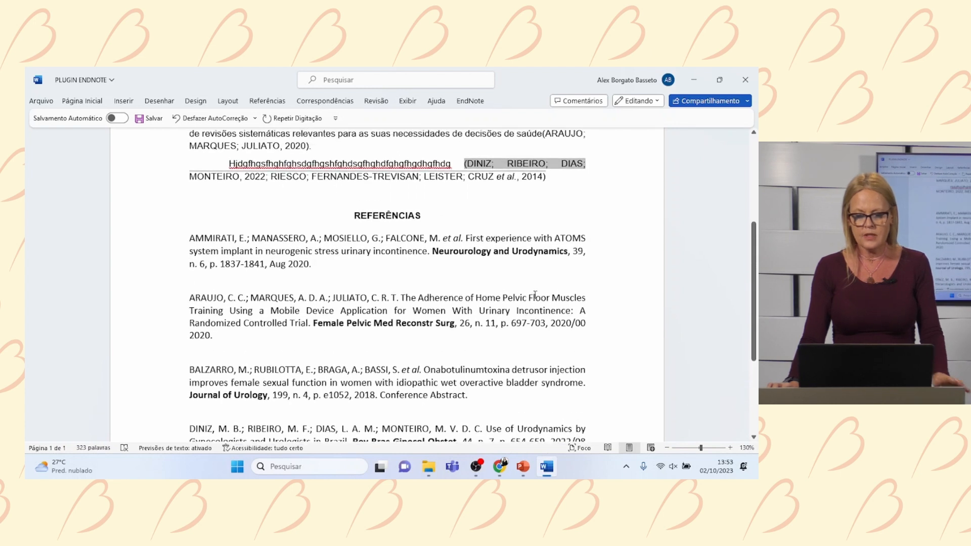
pyautogui.scroll(-3, 535, 295)
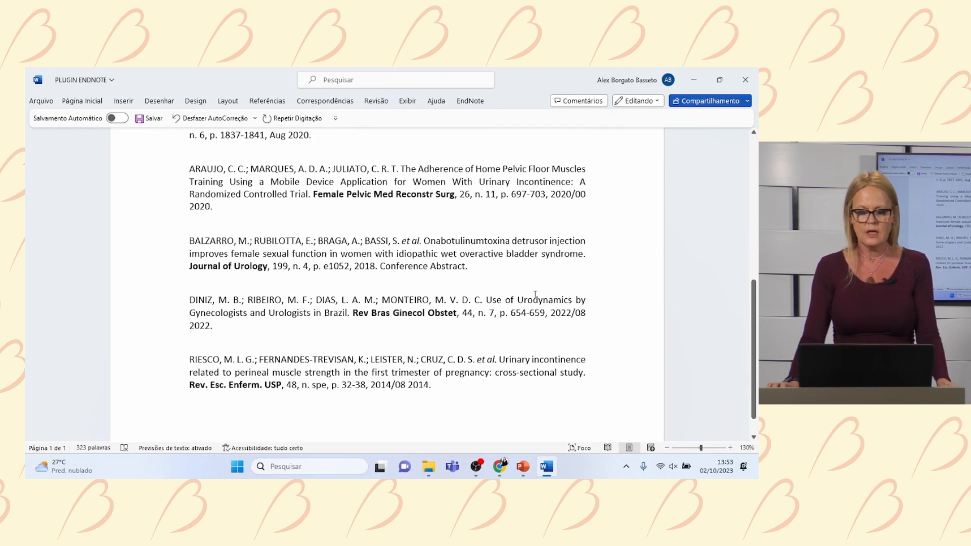
pyautogui.scroll(4, 535, 296)
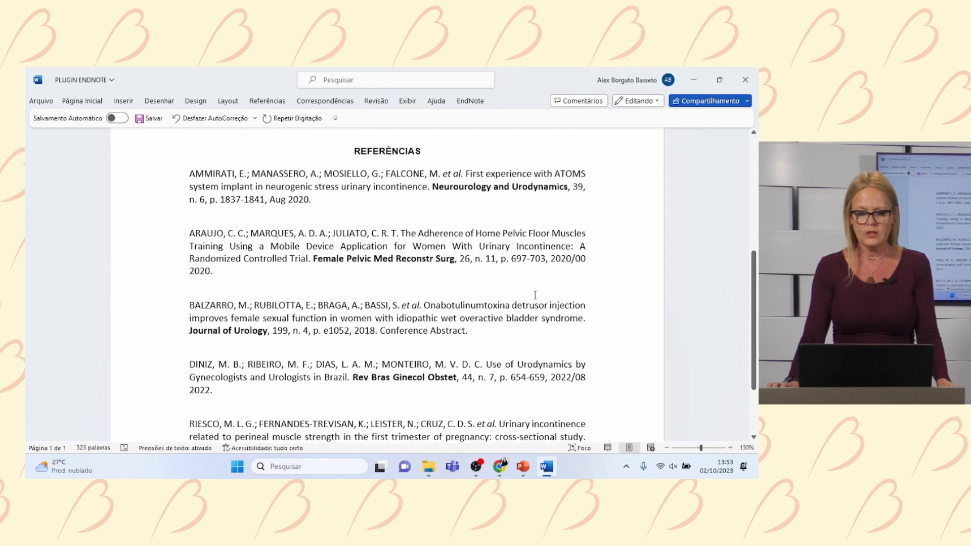
pyautogui.scroll(2, 535, 296)
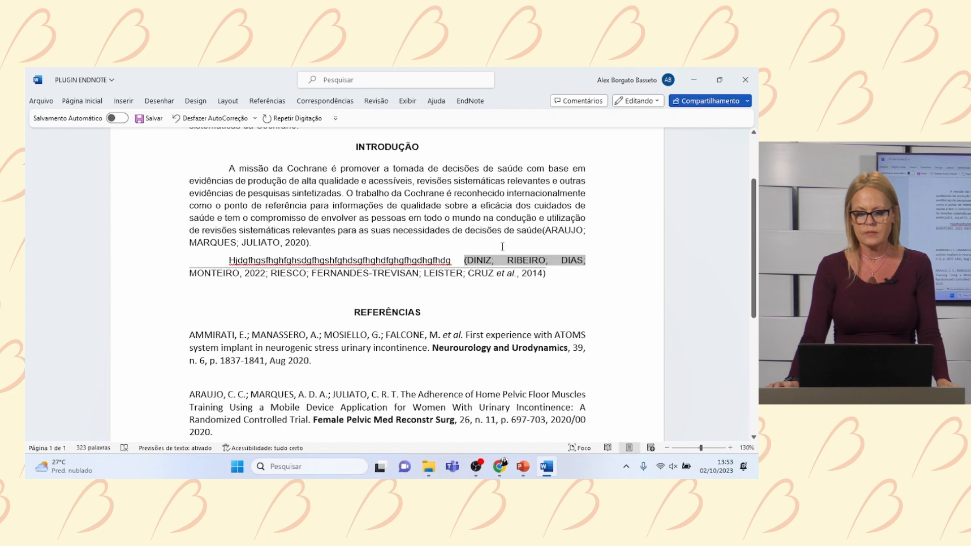
pyautogui.scroll(2, 531, 280)
pyautogui.scroll(2, 531, 279)
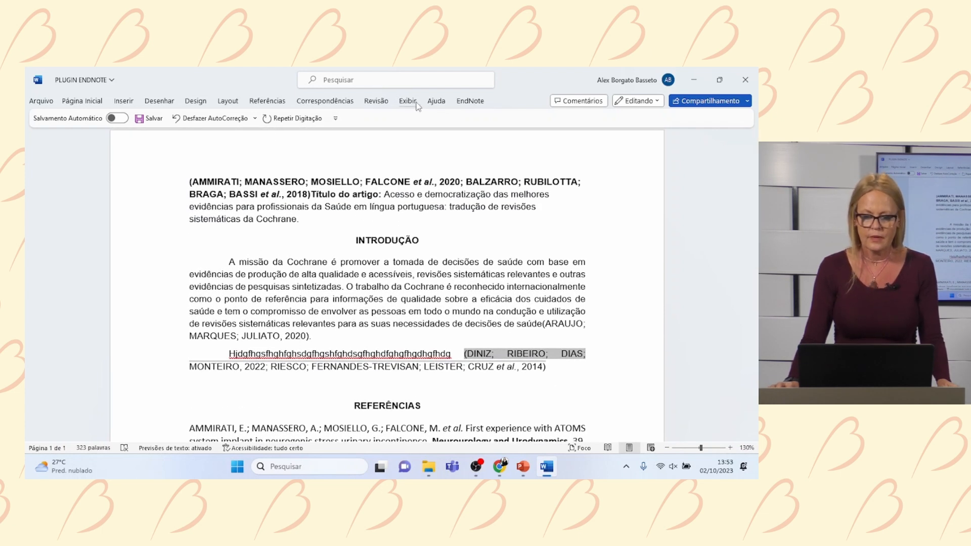
pyautogui.click(463, 104)
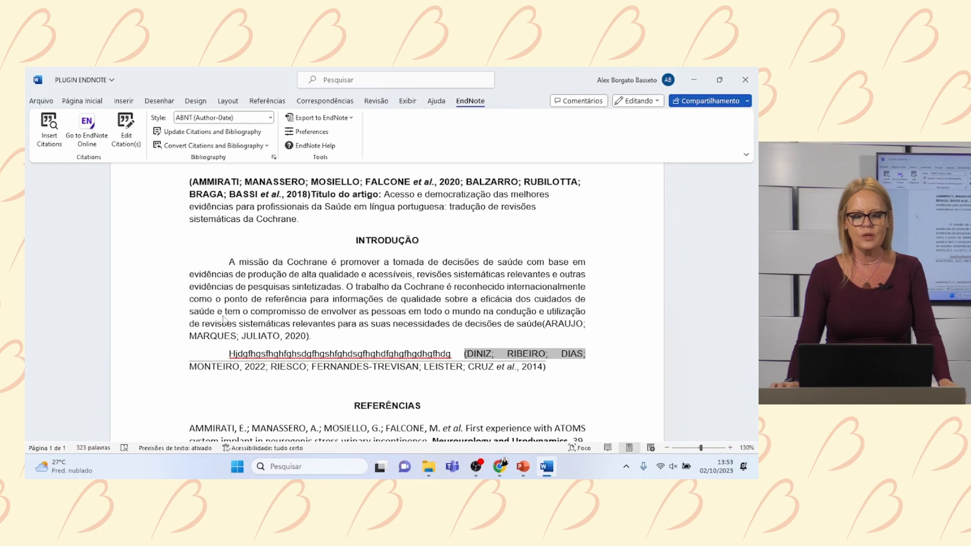
pyautogui.scroll(-1, 381, 291)
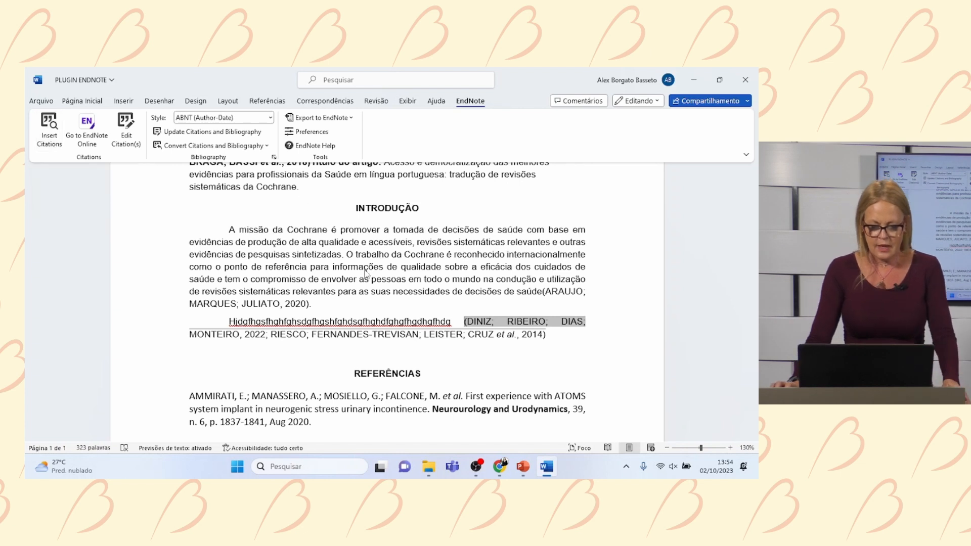
pyautogui.scroll(-1, 415, 308)
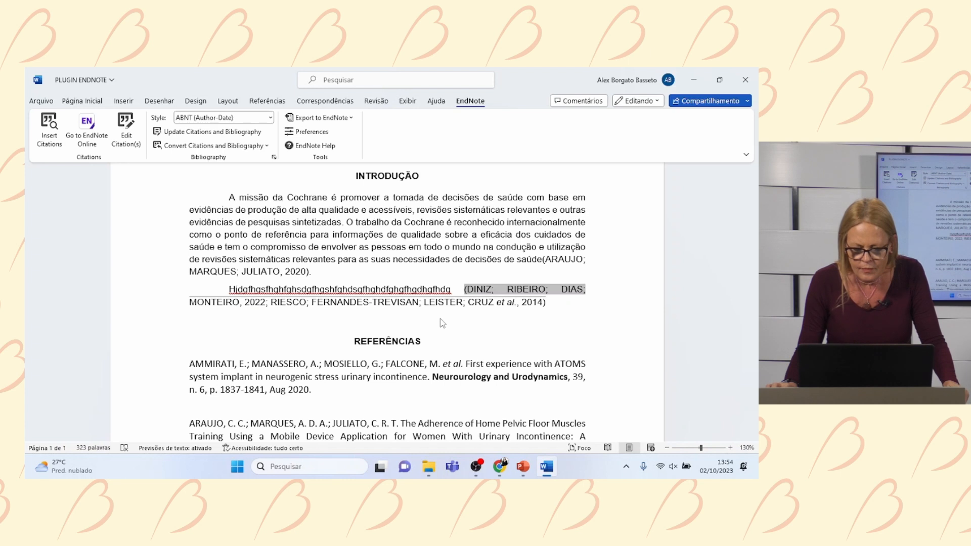
# - Enter page 54 for the Araujo 2020 citation in Edit & Manage Citations
pyautogui.click(308, 278)
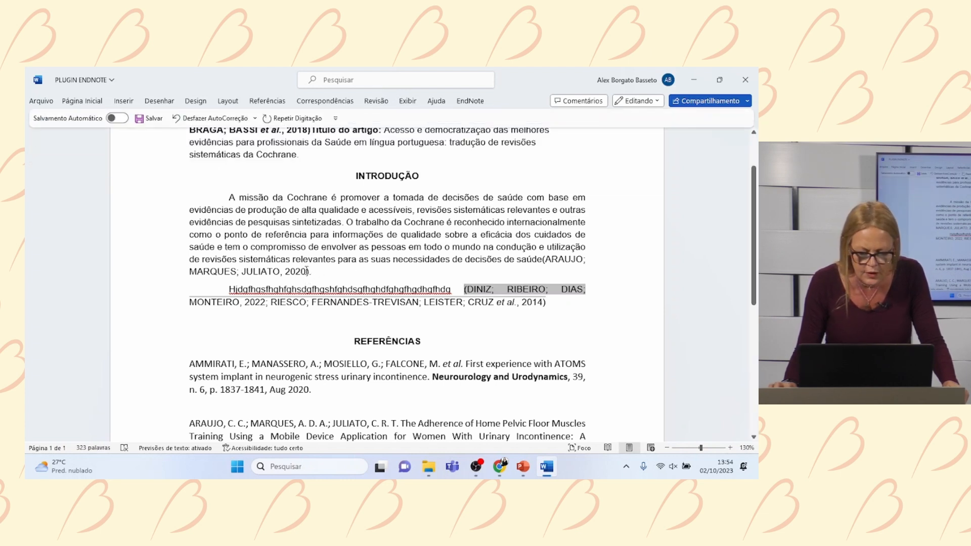
pyautogui.click(309, 277)
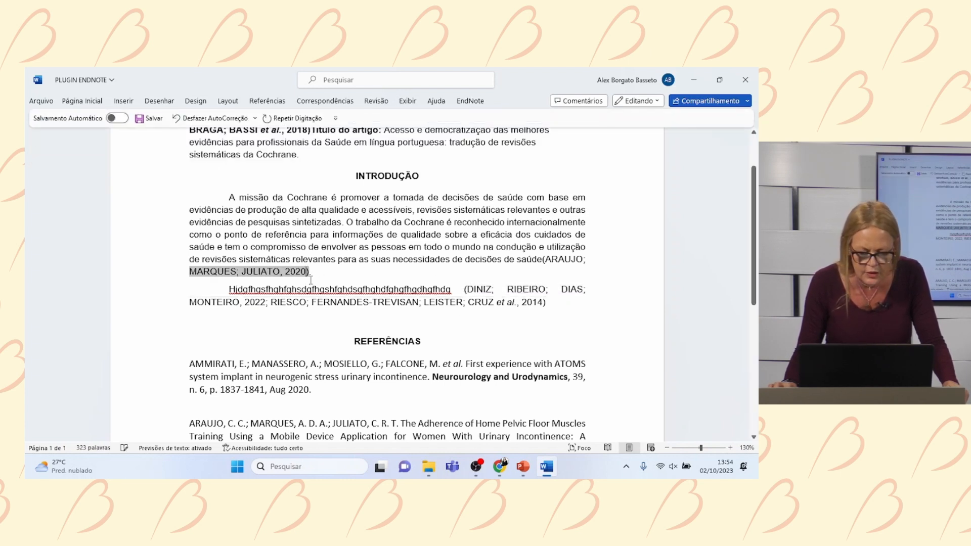
pyautogui.click(466, 102)
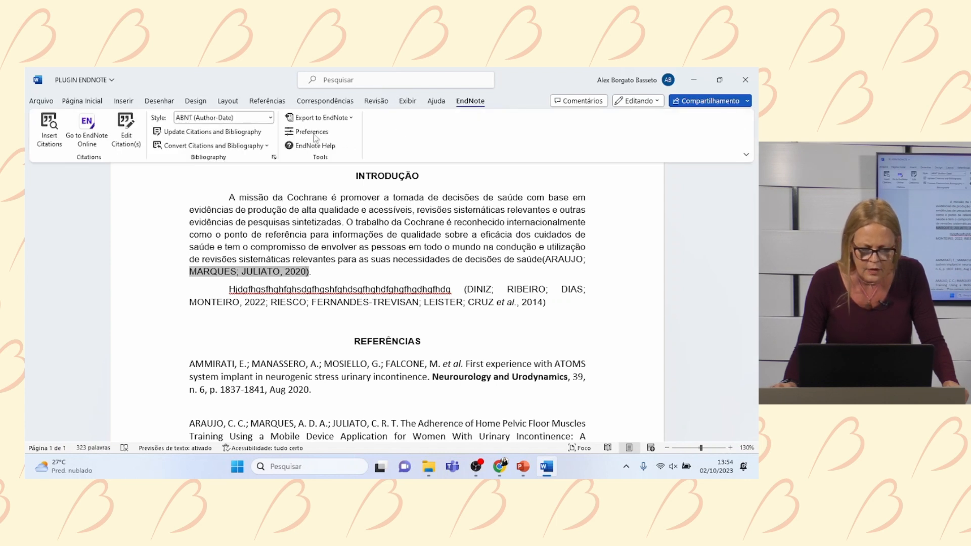
pyautogui.click(126, 144)
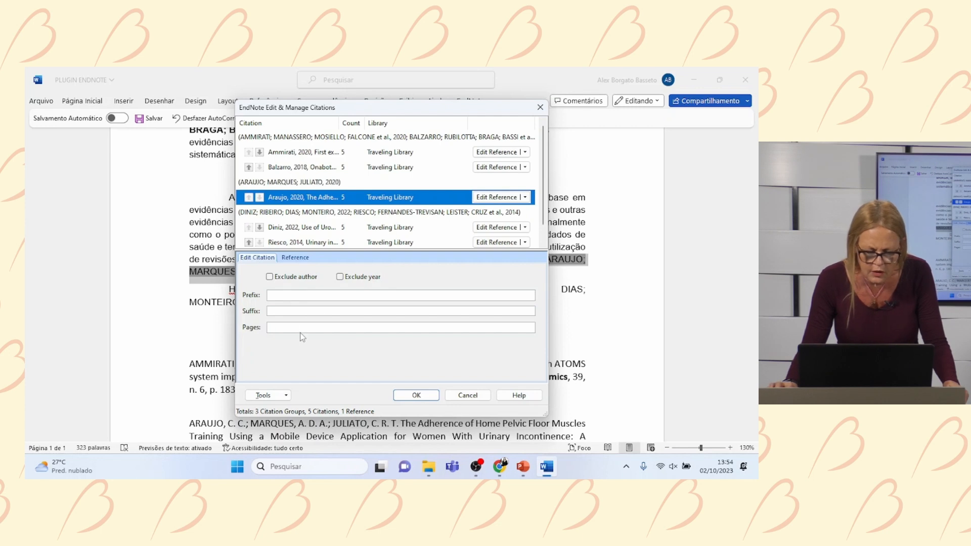
pyautogui.click(273, 296)
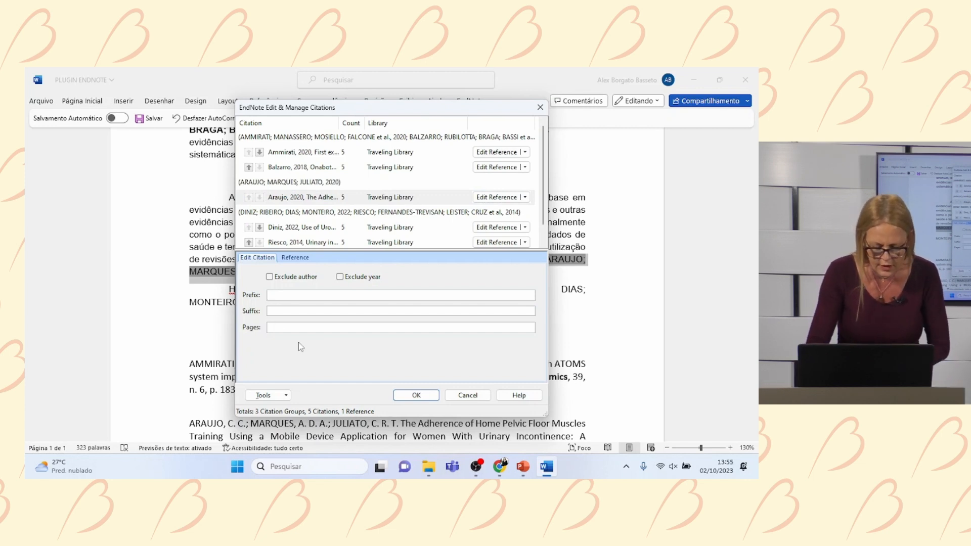
pyautogui.write('54')
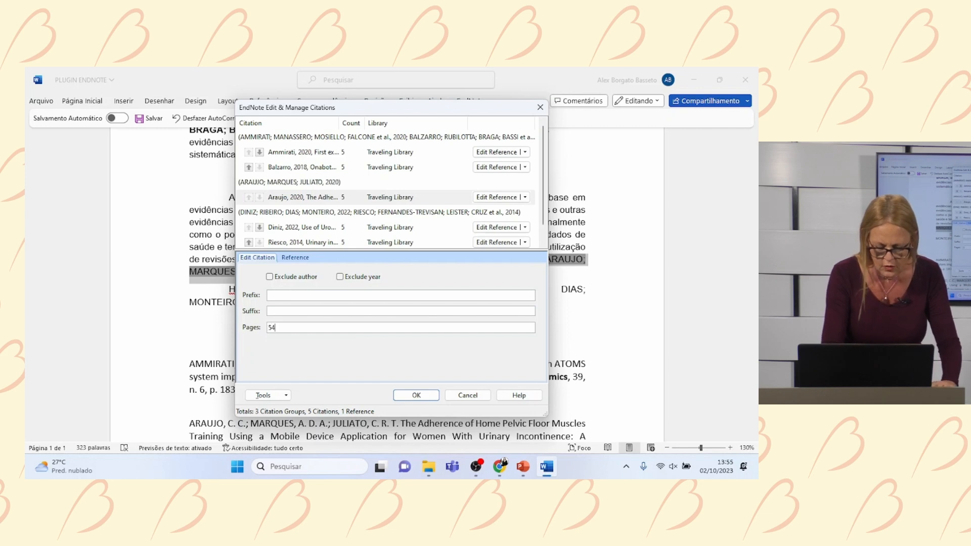
pyautogui.click(414, 398)
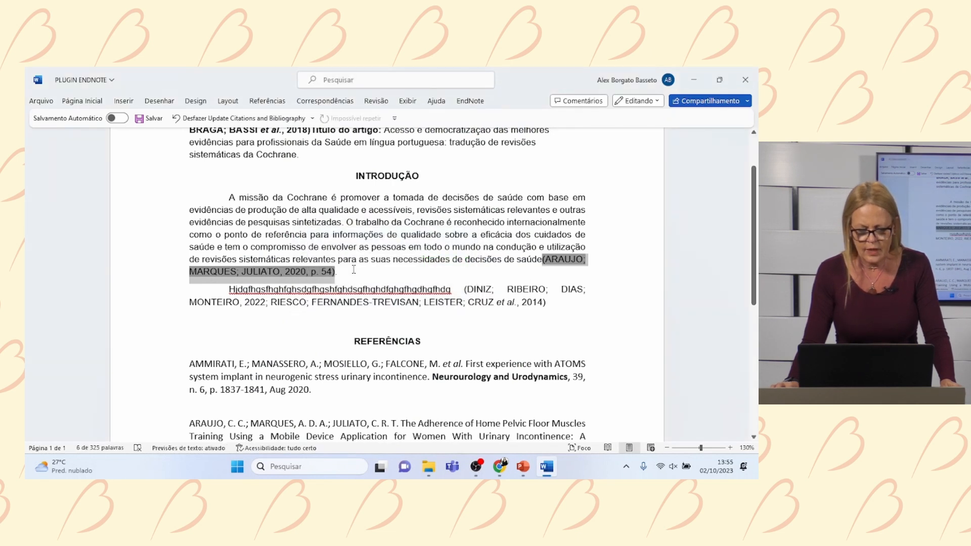
# - Colour the Araujo citation text red
pyautogui.click(354, 270)
pyautogui.click(313, 274)
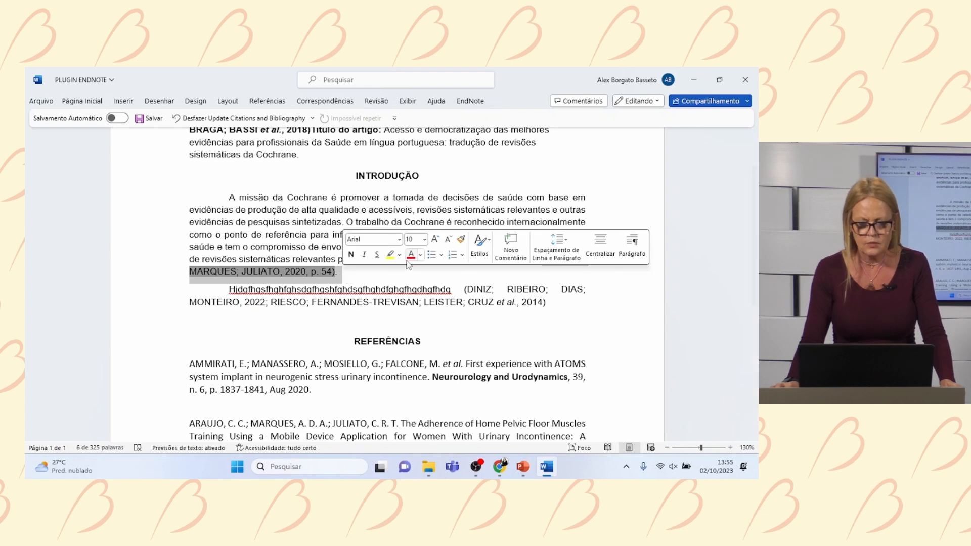
pyautogui.click(411, 254)
pyautogui.click(314, 276)
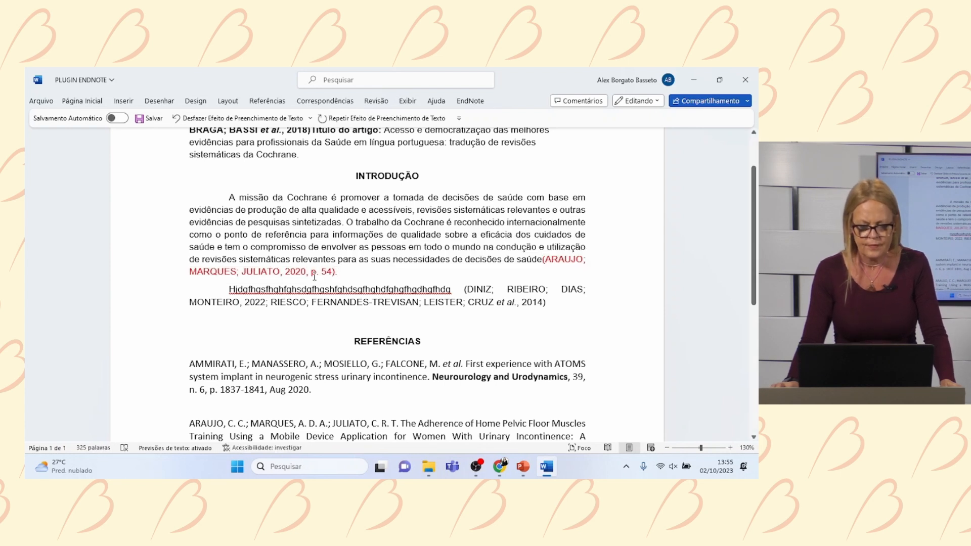
# - Make 'p. 54)' bold with yellow highlight, then open Edit & Manage Citations
pyautogui.moveTo(336, 273); pyautogui.dragTo(311, 275)
pyautogui.click(319, 256)
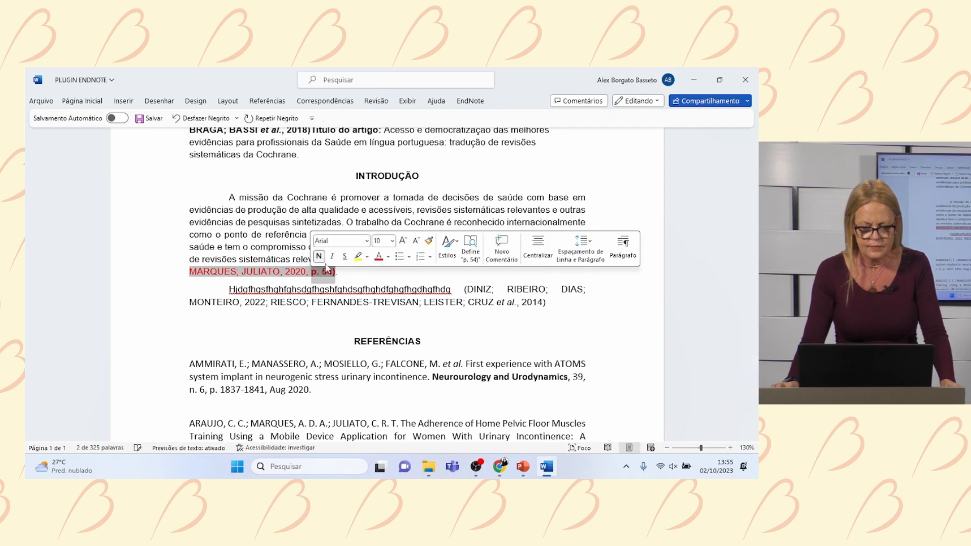
pyautogui.click(358, 256)
pyautogui.click(357, 277)
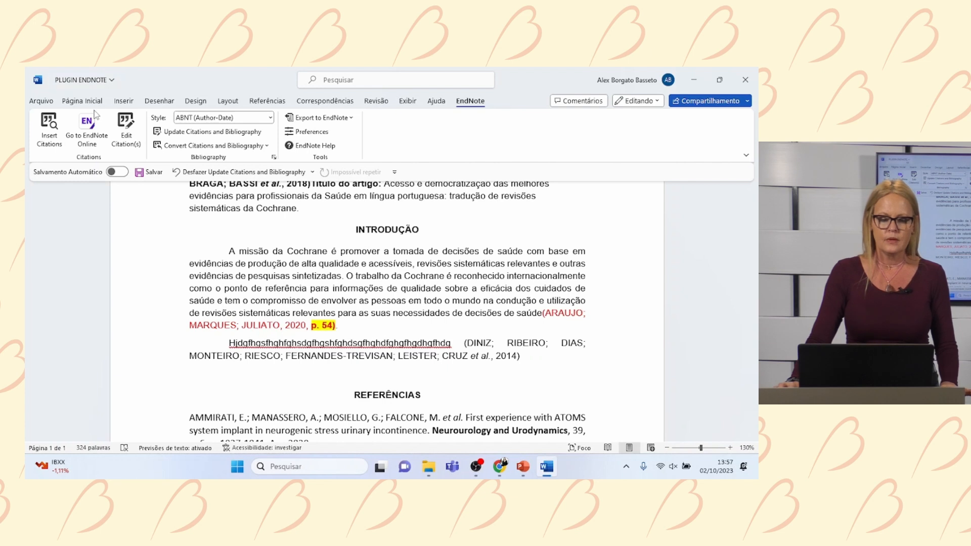
pyautogui.click(130, 147)
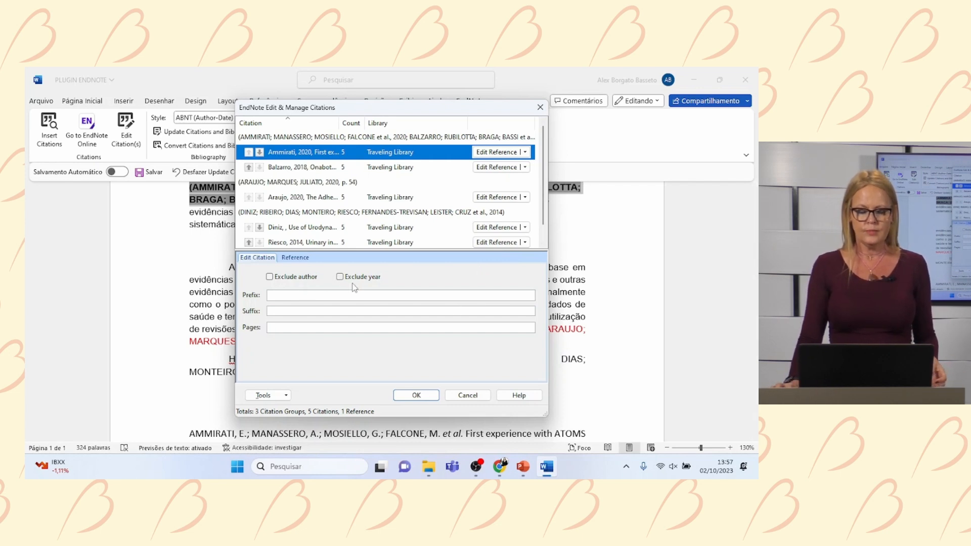
pyautogui.click(286, 294)
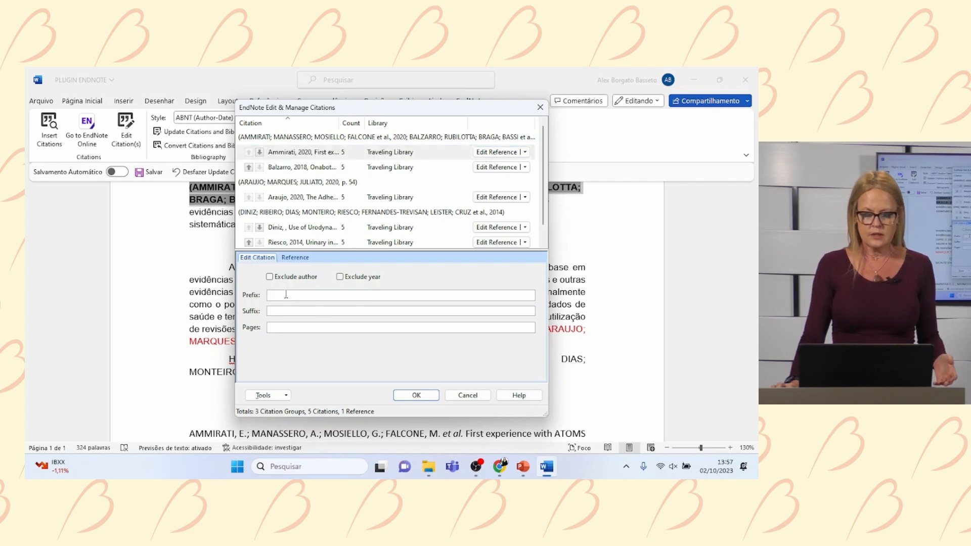
pyautogui.click(289, 328)
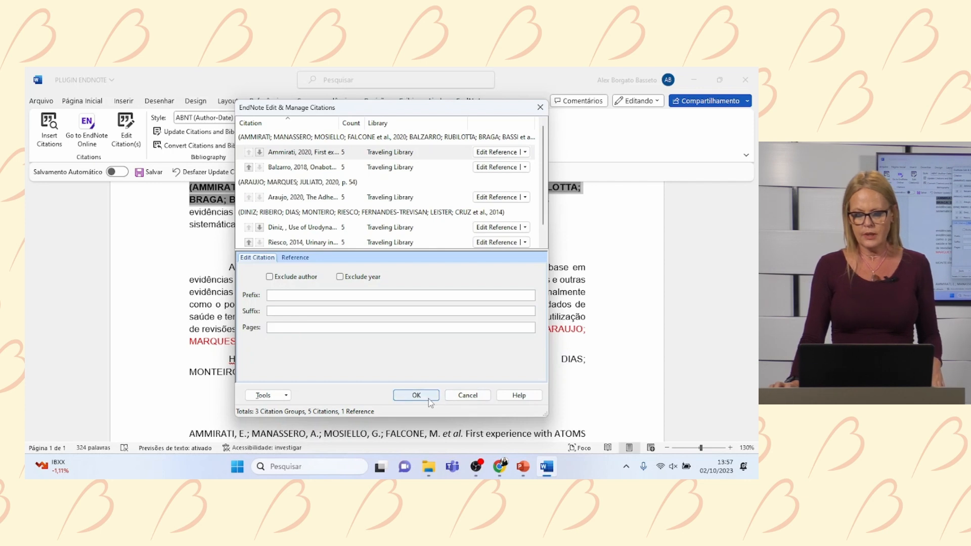
# - Close the citation manager and select both paragraphs containing citations
pyautogui.click(541, 106)
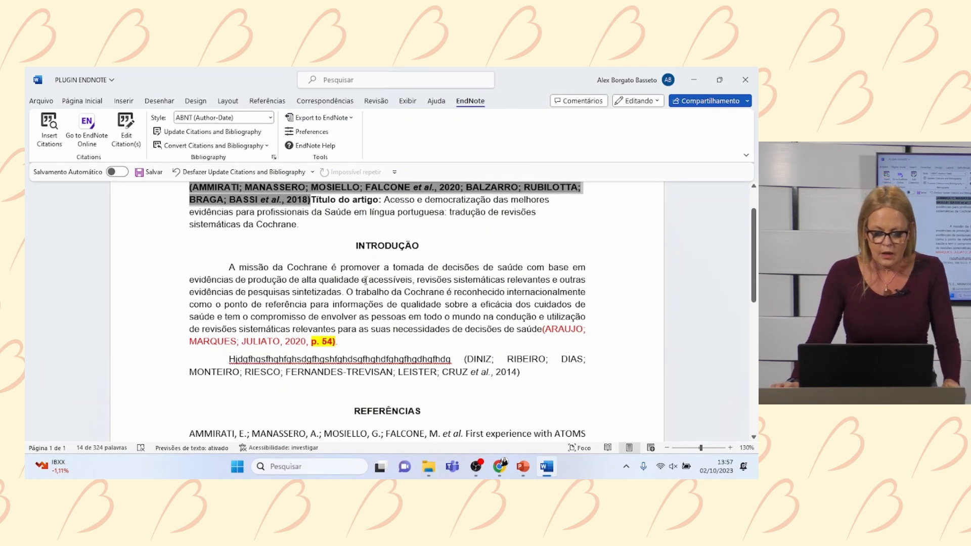
pyautogui.scroll(-2, 366, 281)
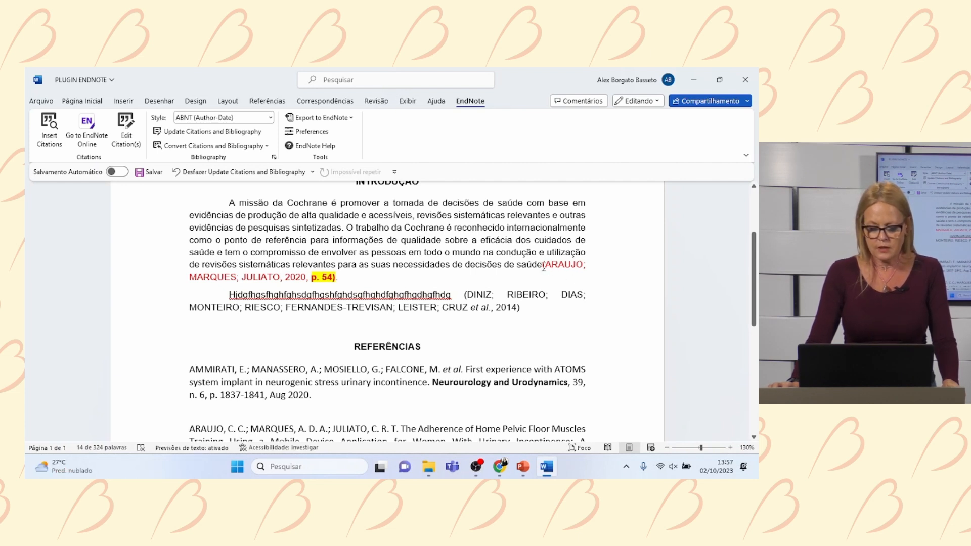
pyautogui.moveTo(544, 267); pyautogui.dragTo(559, 304)
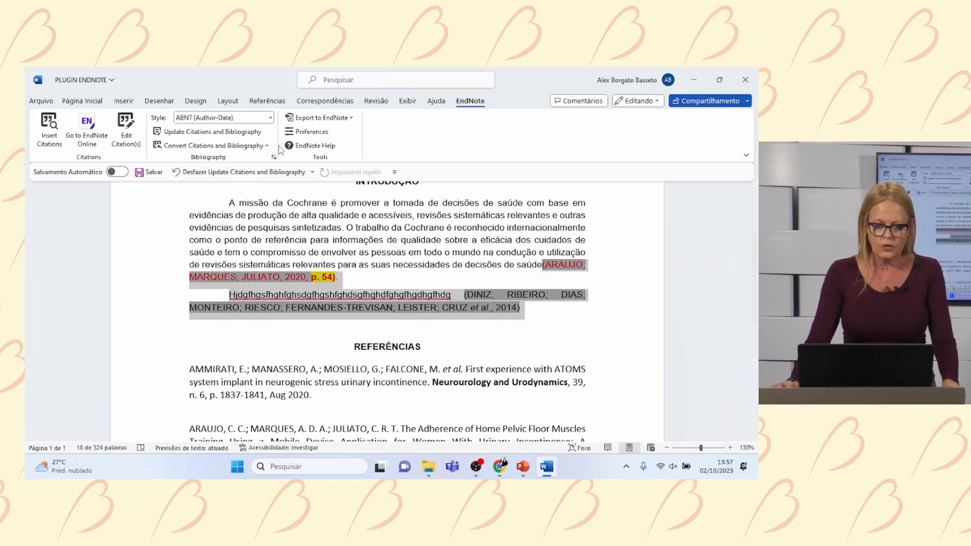
# - Change the EndNote citation style from ABNT (Author-Date) to Vancouver
pyautogui.click(271, 118)
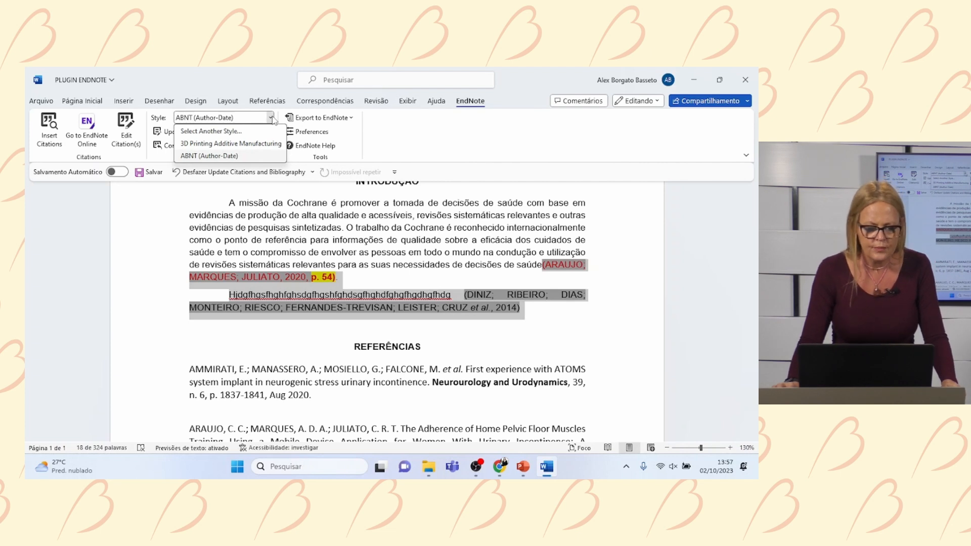
pyautogui.click(198, 132)
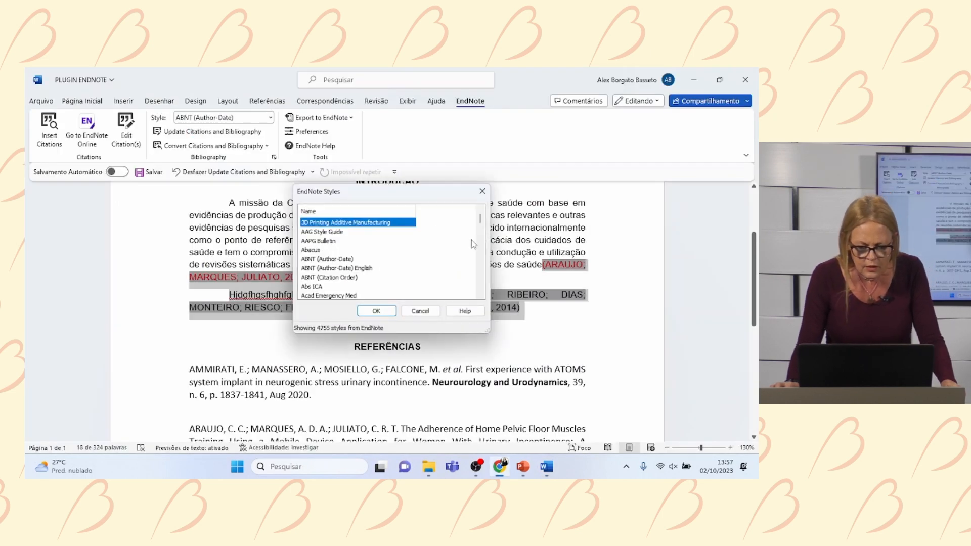
pyautogui.moveTo(481, 222); pyautogui.dragTo(481, 286)
pyautogui.scroll(-9, 407, 258)
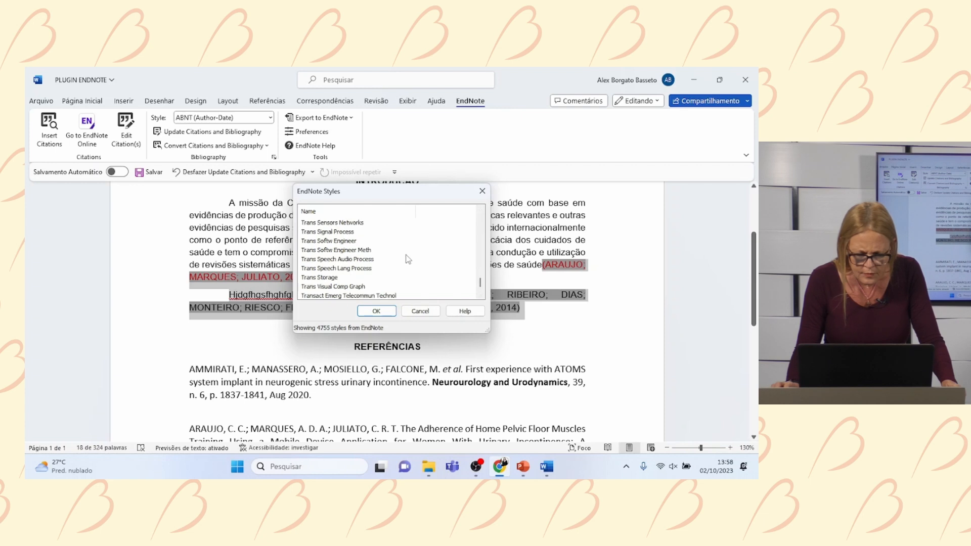
pyautogui.scroll(-15, 409, 259)
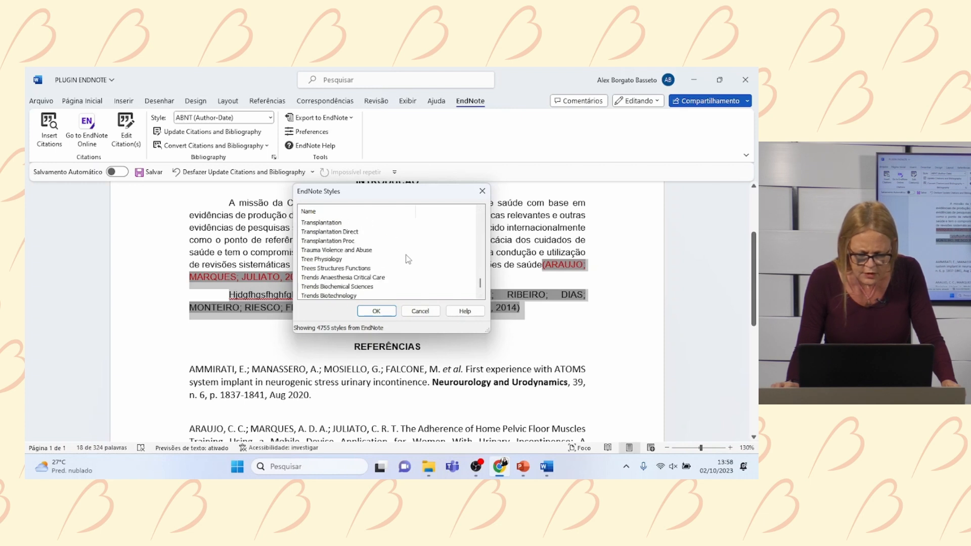
pyautogui.scroll(-8, 408, 259)
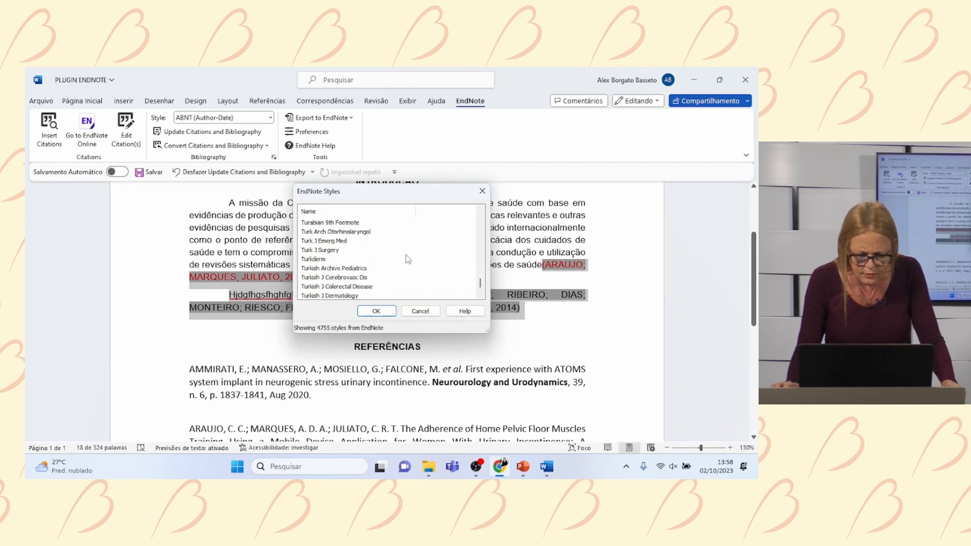
pyautogui.scroll(-4, 408, 259)
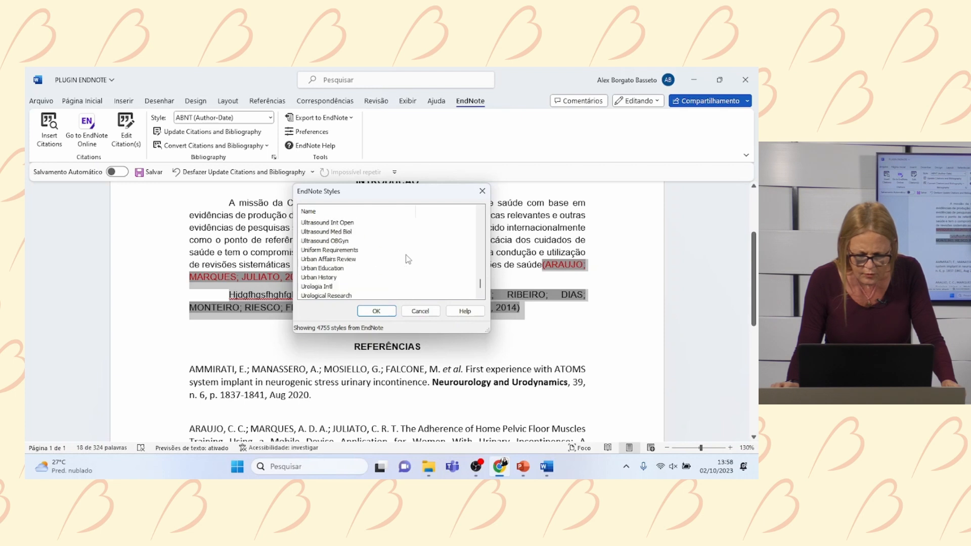
pyautogui.scroll(-1, 408, 259)
pyautogui.scroll(-3, 408, 259)
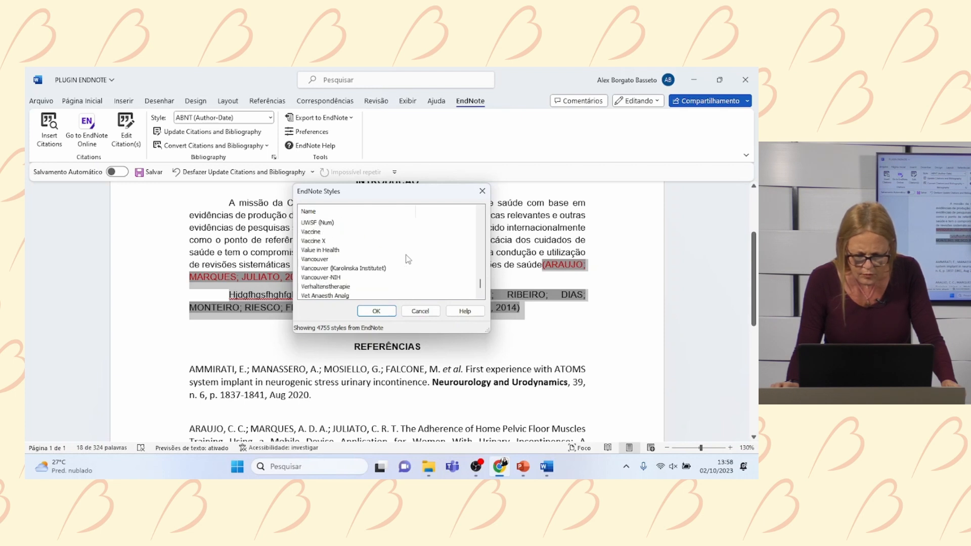
pyautogui.click(329, 260)
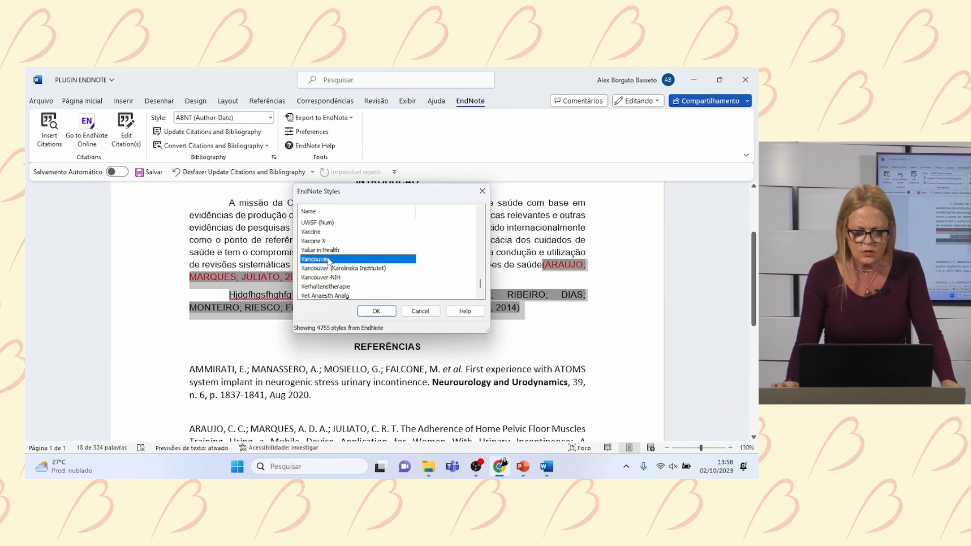
pyautogui.click(387, 312)
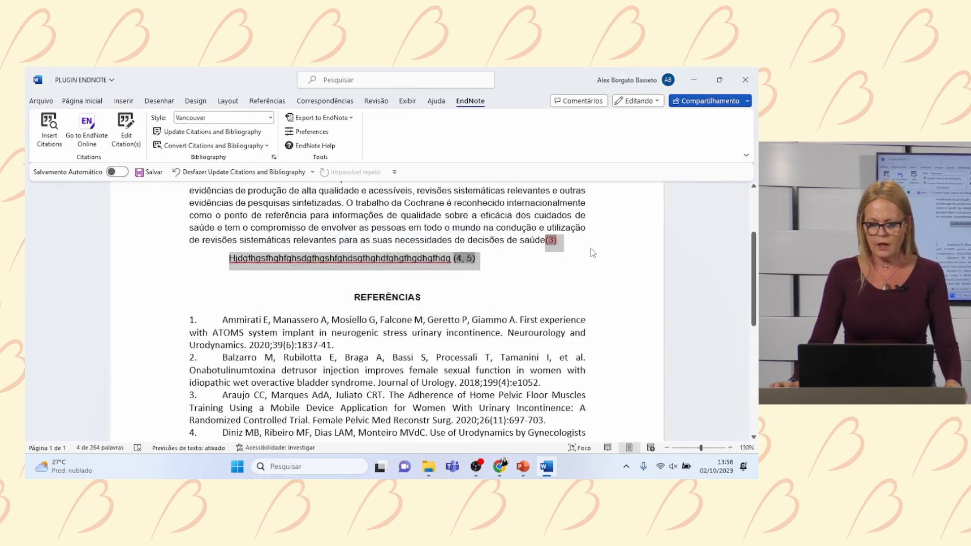
# - Highlight 'saúde(3).' in the first paragraph in yellow
pyautogui.click(562, 250)
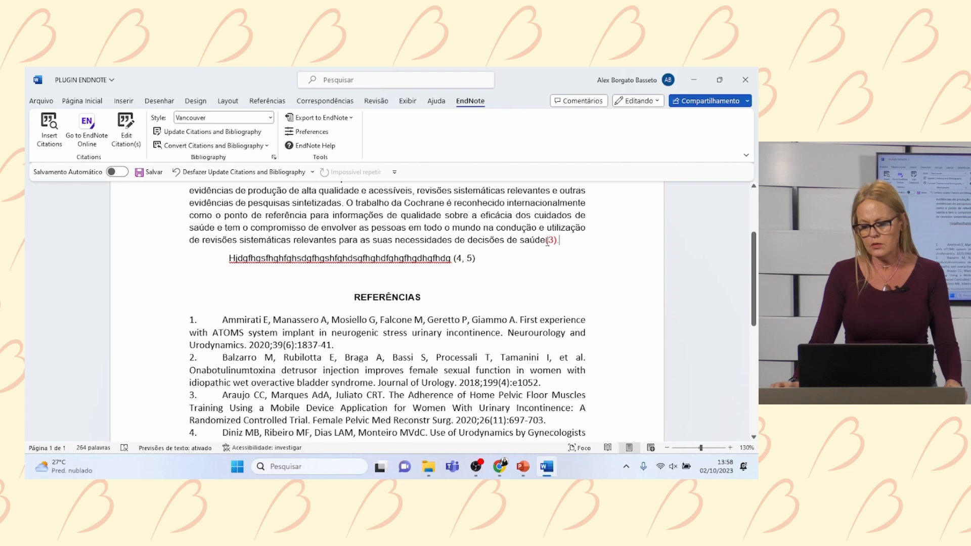
pyautogui.moveTo(521, 242); pyautogui.dragTo(564, 242)
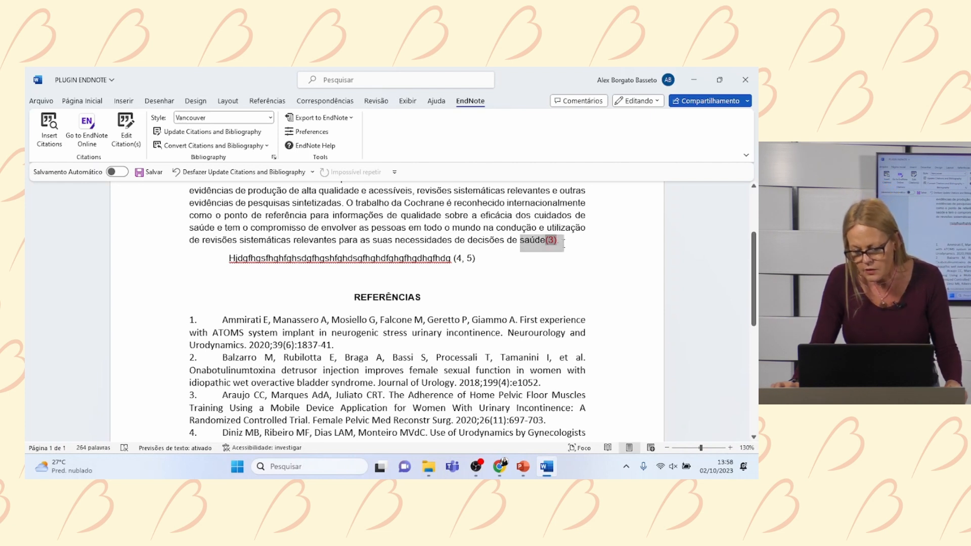
pyautogui.click(481, 226)
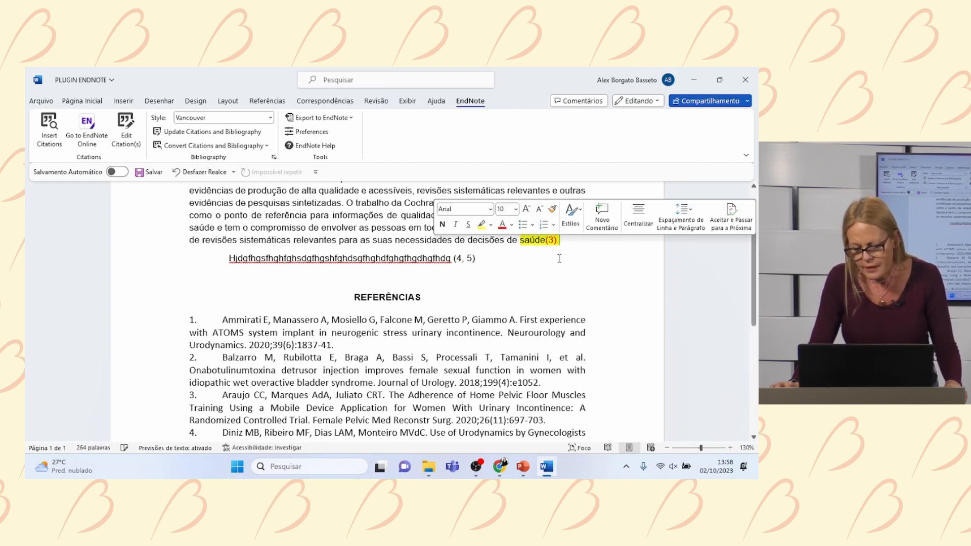
# - Select the numbered reference list and confirm the style list still shows Vancouver
pyautogui.scroll(-5, 295, 214)
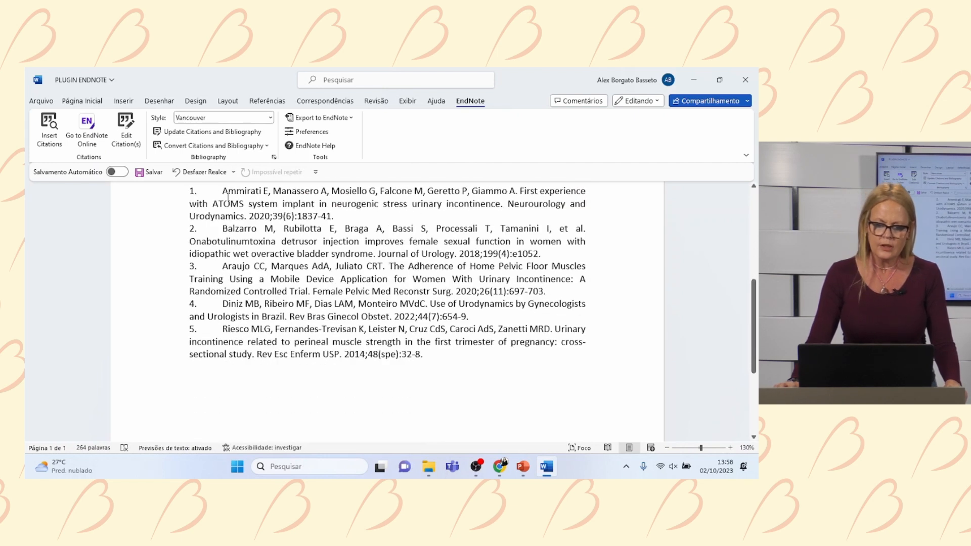
pyautogui.moveTo(225, 193); pyautogui.dragTo(445, 374)
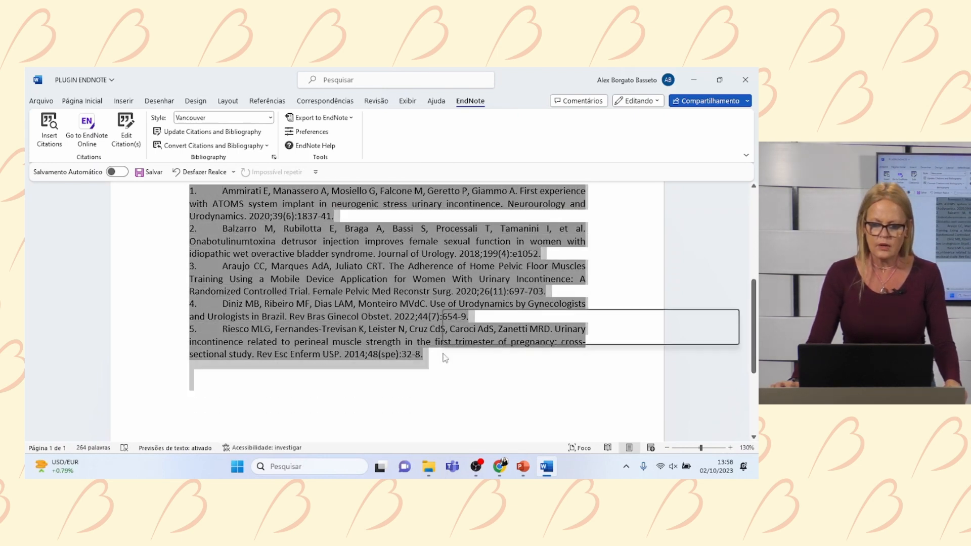
pyautogui.scroll(3, 417, 287)
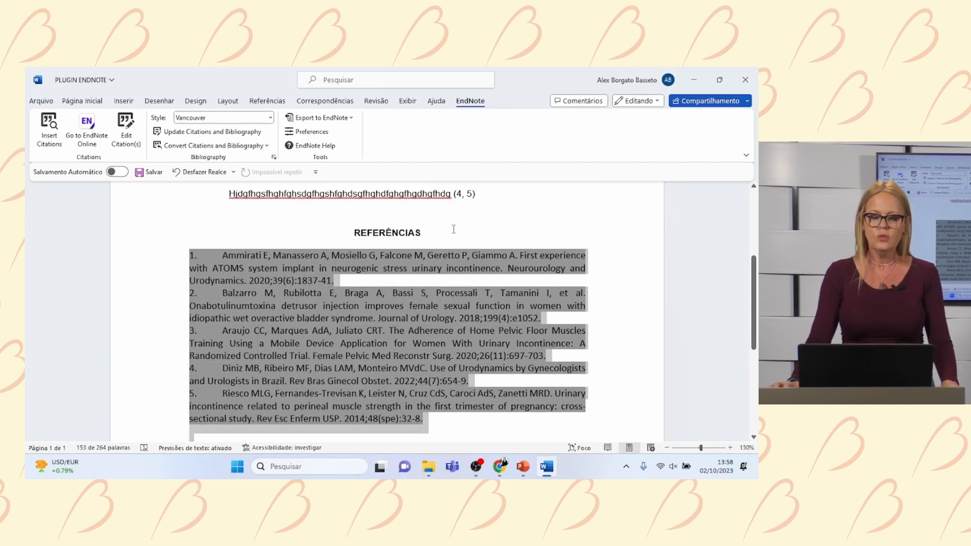
pyautogui.click(225, 120)
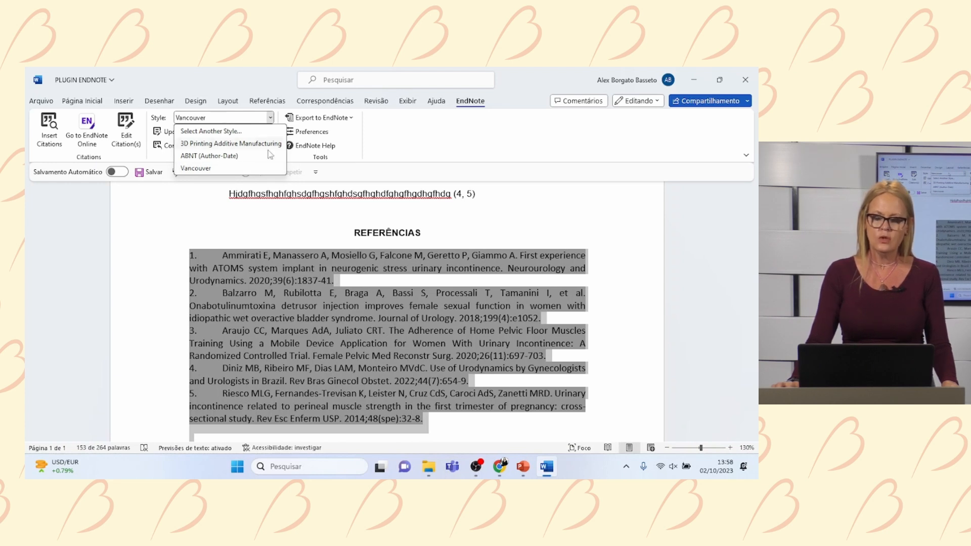
pyautogui.scroll(3, 506, 266)
pyautogui.click(474, 258)
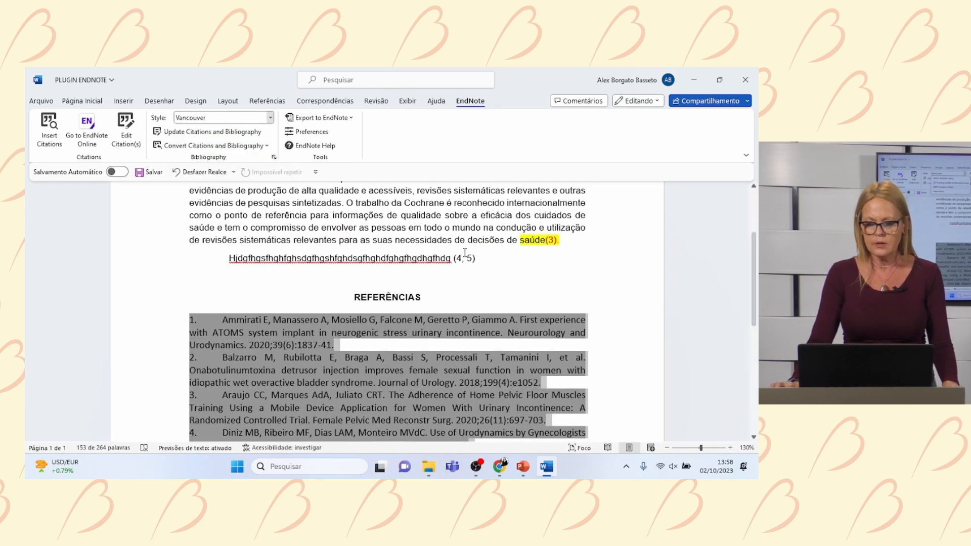
# - Highlight the (4, 5) citation in yellow
pyautogui.click(476, 258)
pyautogui.moveTo(475, 258); pyautogui.dragTo(454, 258)
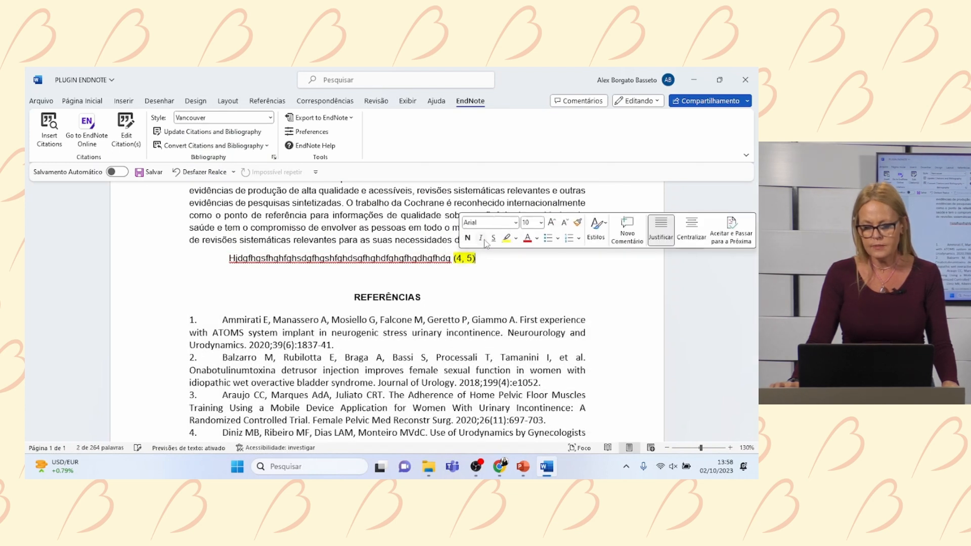
pyautogui.click(527, 238)
pyautogui.click(464, 267)
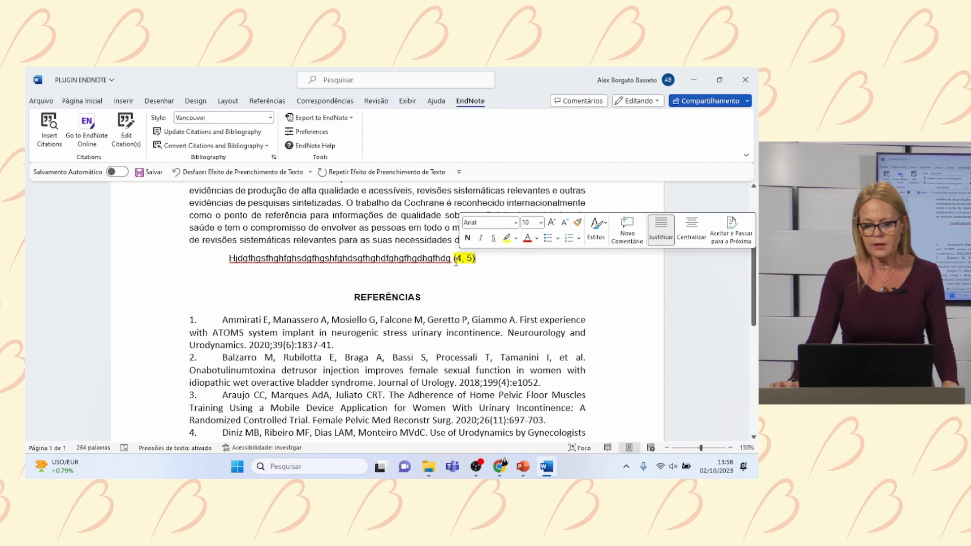
pyautogui.moveTo(455, 259); pyautogui.dragTo(478, 259)
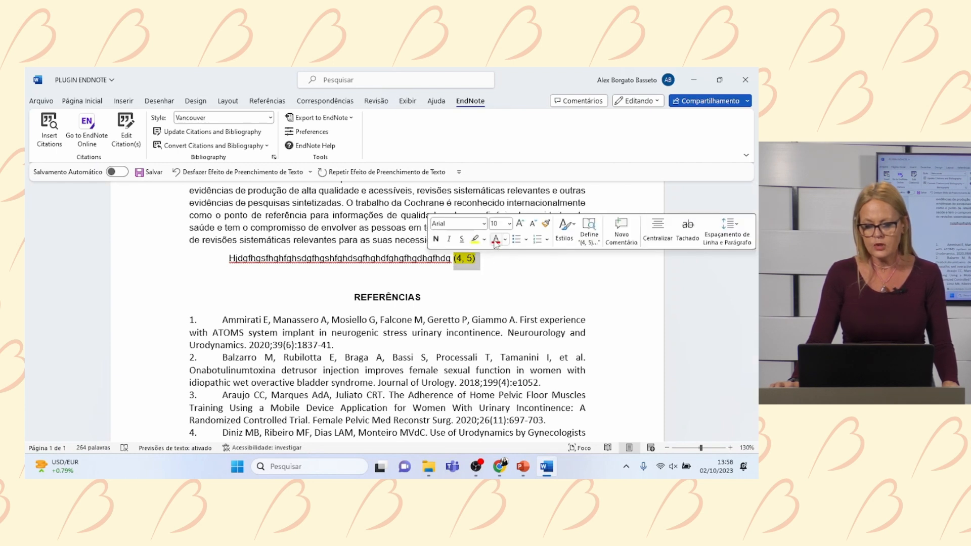
pyautogui.click(543, 280)
# - Select the REFERÊNCIAS heading above the reference list
pyautogui.scroll(-4, 543, 279)
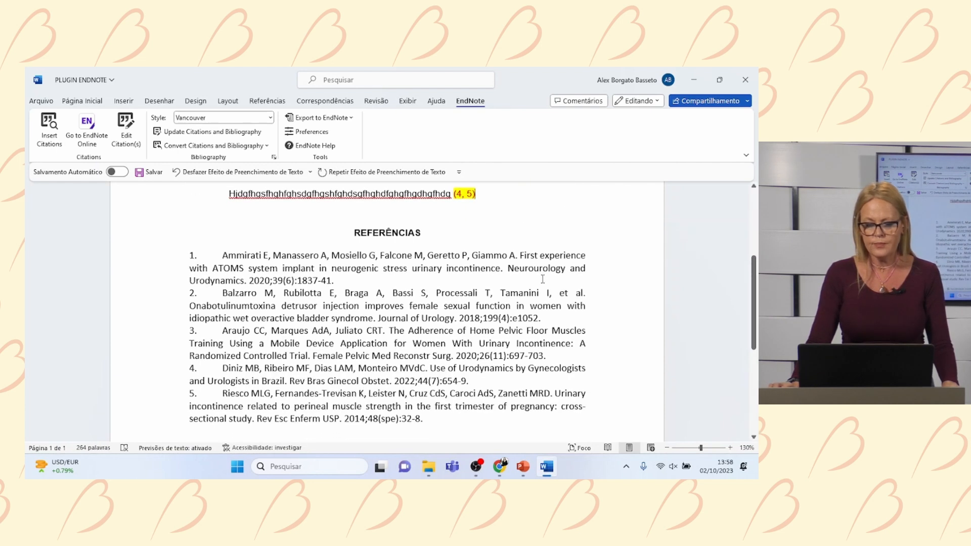
pyautogui.scroll(3, 357, 269)
pyautogui.moveTo(358, 269); pyautogui.dragTo(427, 267)
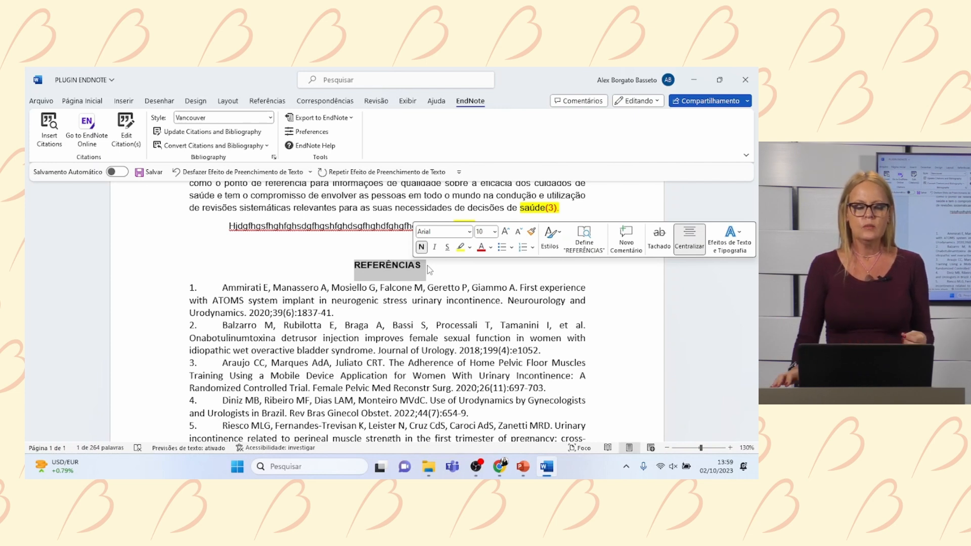
pyautogui.click(43, 101)
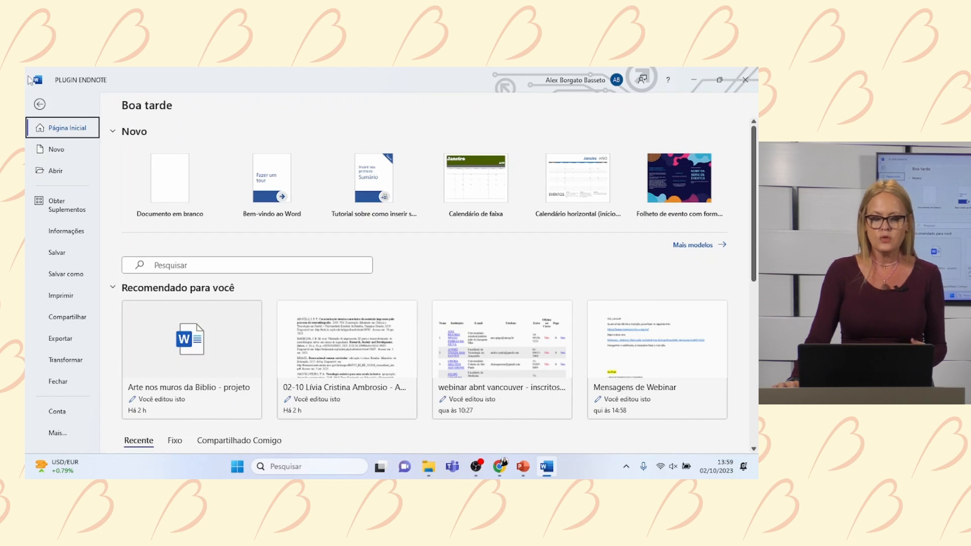
pyautogui.click(40, 105)
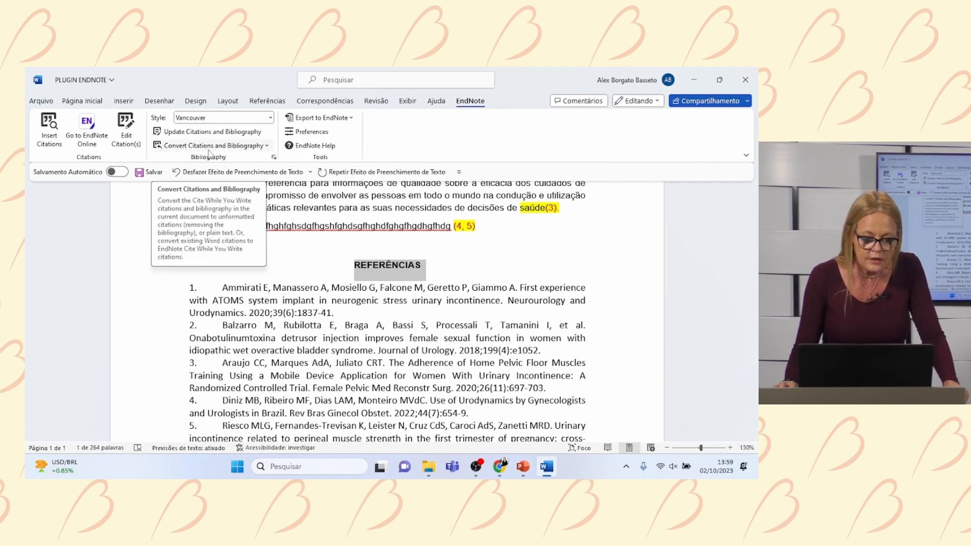
# - Use Convert to Plain Text to copy citations and bibliography into new document Documento1
pyautogui.click(268, 146)
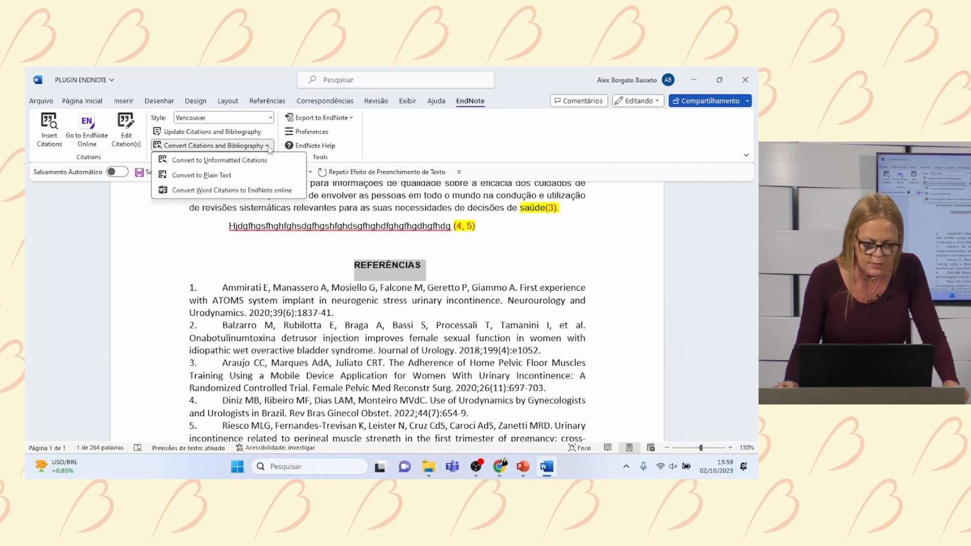
pyautogui.click(268, 181)
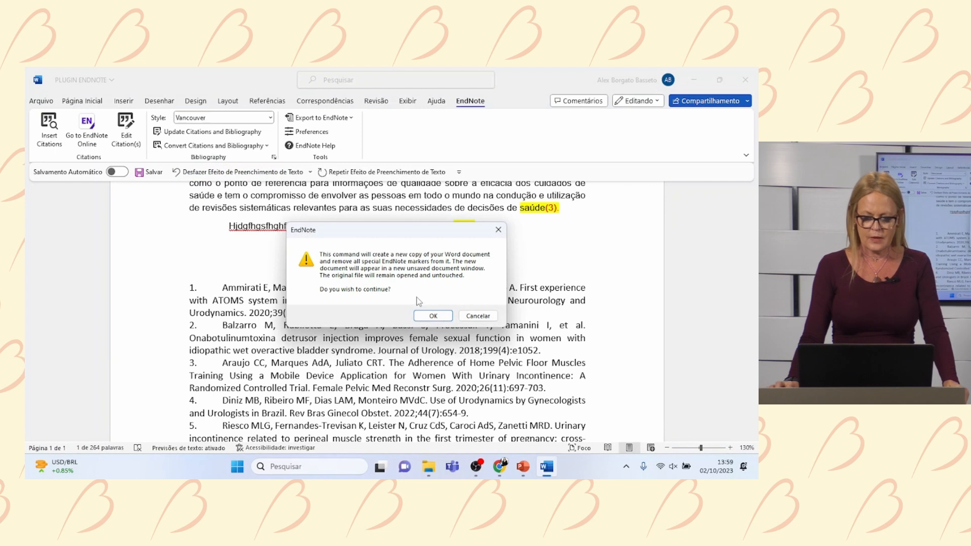
pyautogui.click(433, 316)
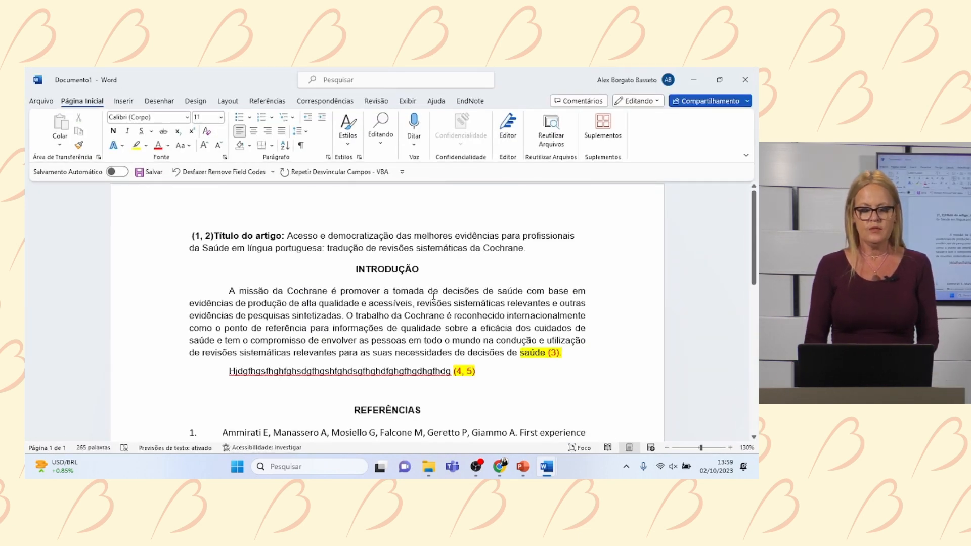
# - Leave Documento1's Save As page without saving and show its EndNote tools set to Vancouver
pyautogui.click(53, 104)
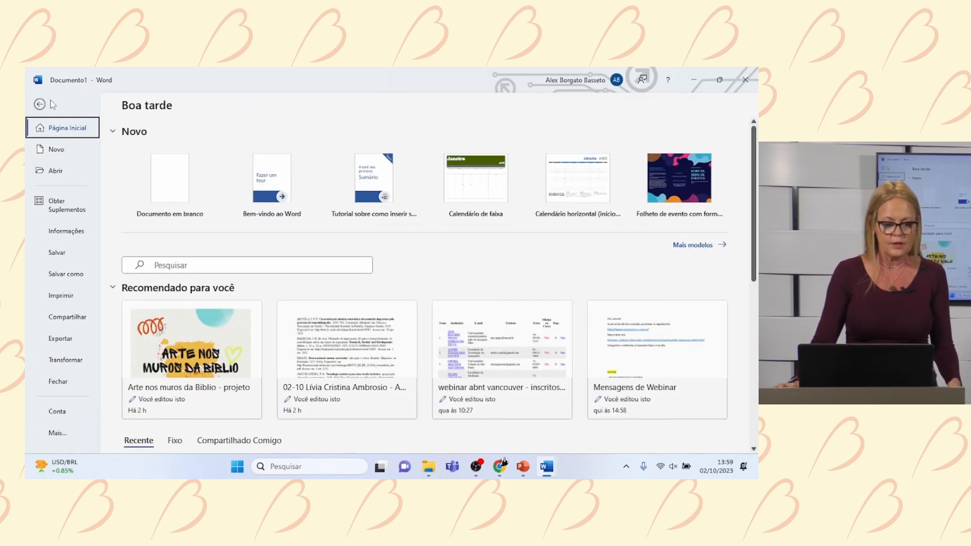
pyautogui.click(85, 280)
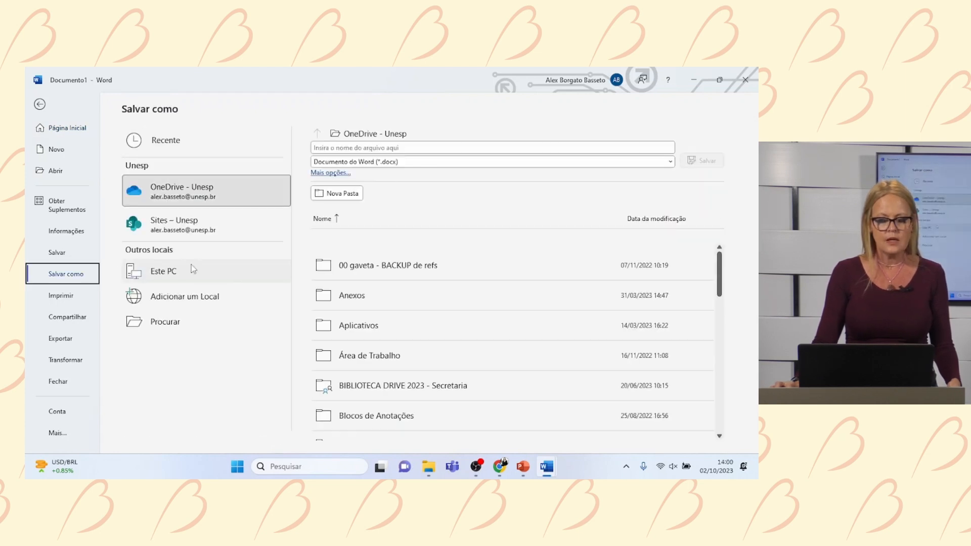
pyautogui.click(40, 104)
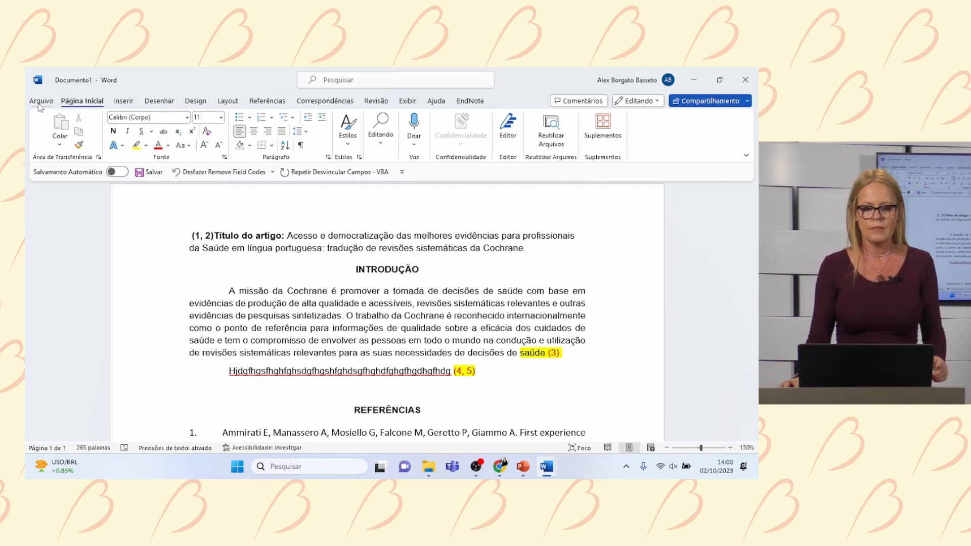
pyautogui.click(480, 103)
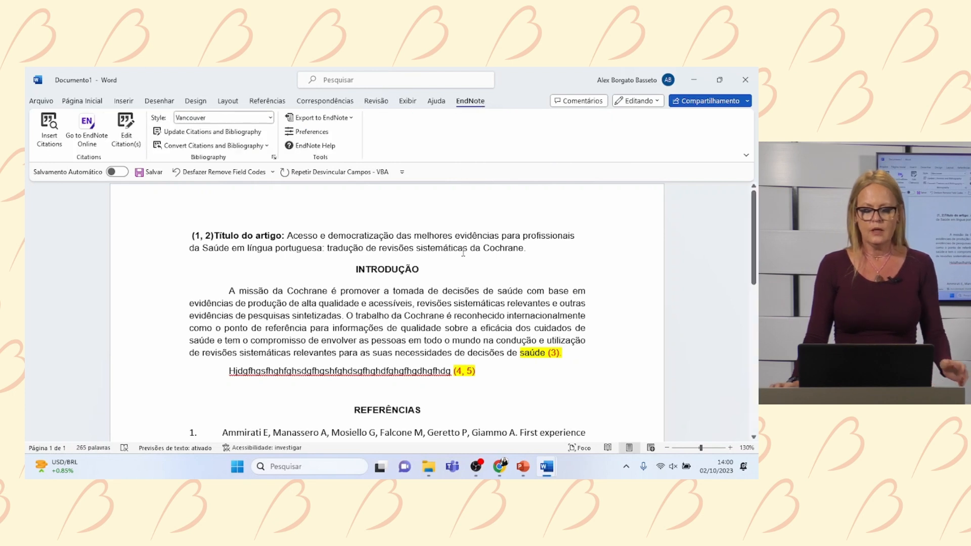
pyautogui.scroll(-3, 463, 252)
pyautogui.scroll(-7, 464, 252)
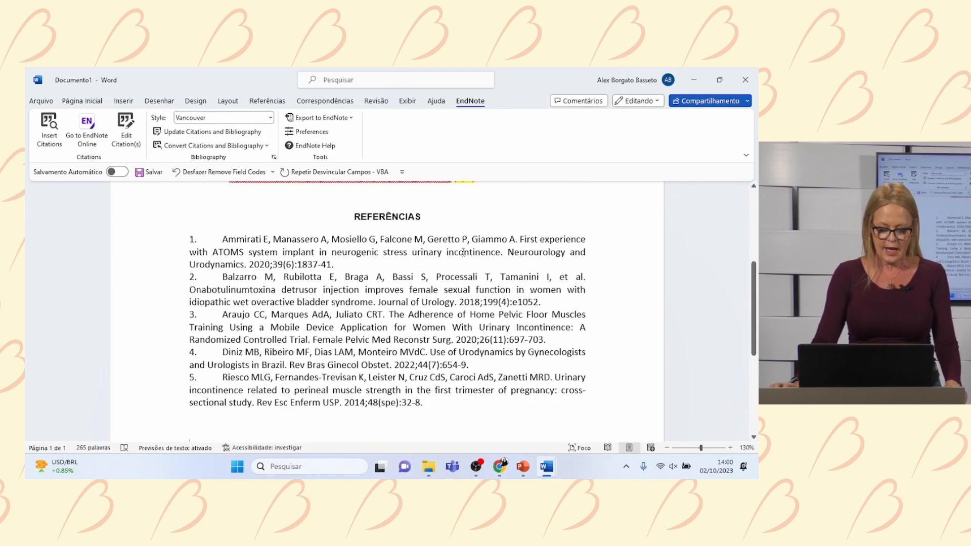
pyautogui.scroll(-4, 463, 252)
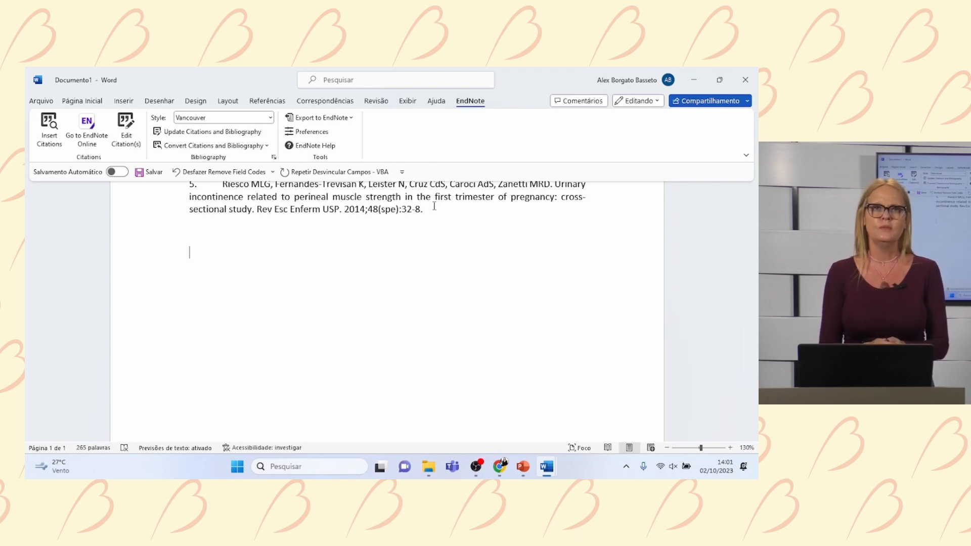
pyautogui.scroll(-1, 434, 206)
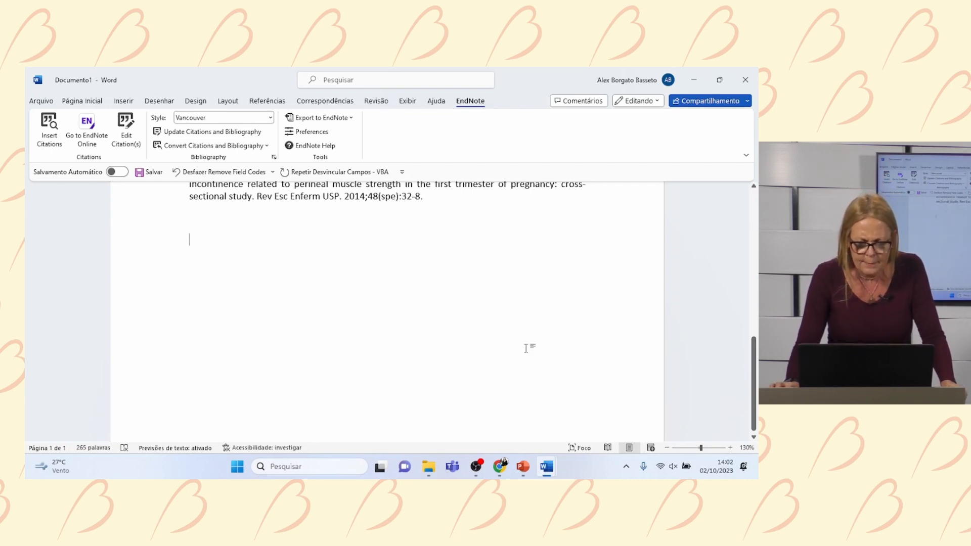
# - Switch to PowerPoint, present from slide 6, and advance to the 'Fique Atento' slide
pyautogui.click(523, 466)
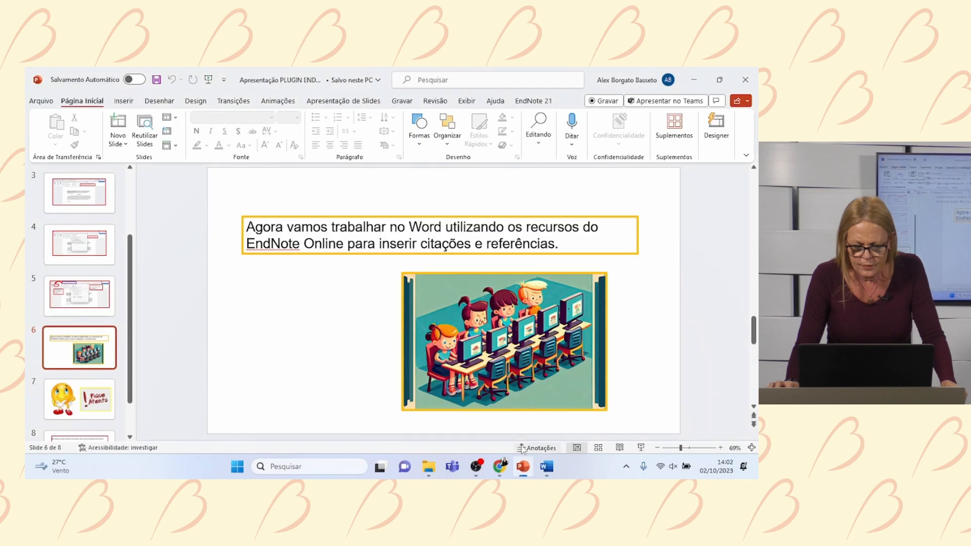
pyautogui.click(647, 450)
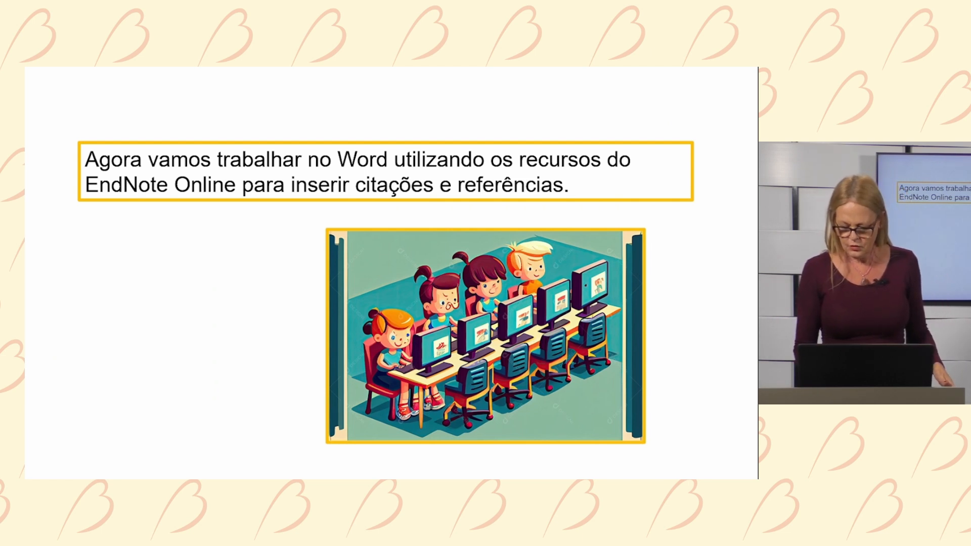
pyautogui.press('Right')
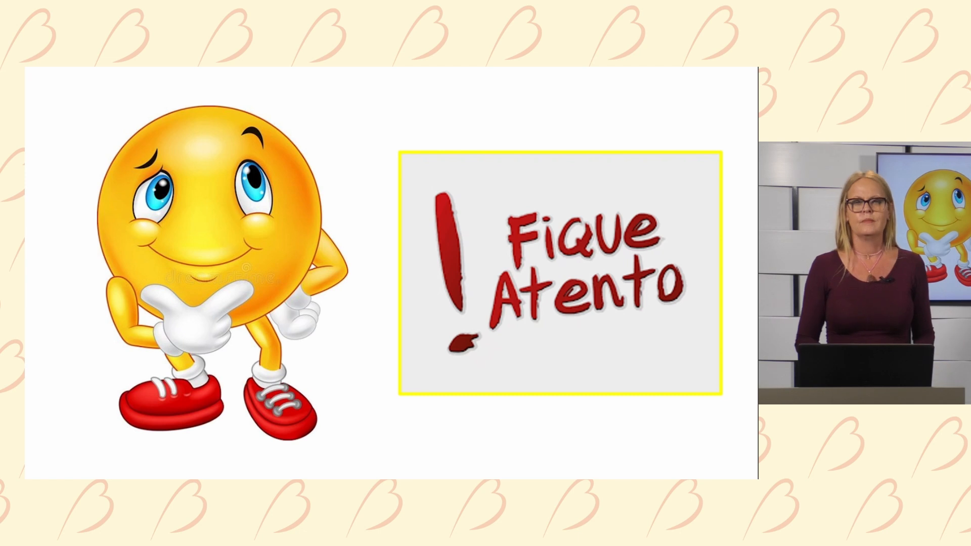